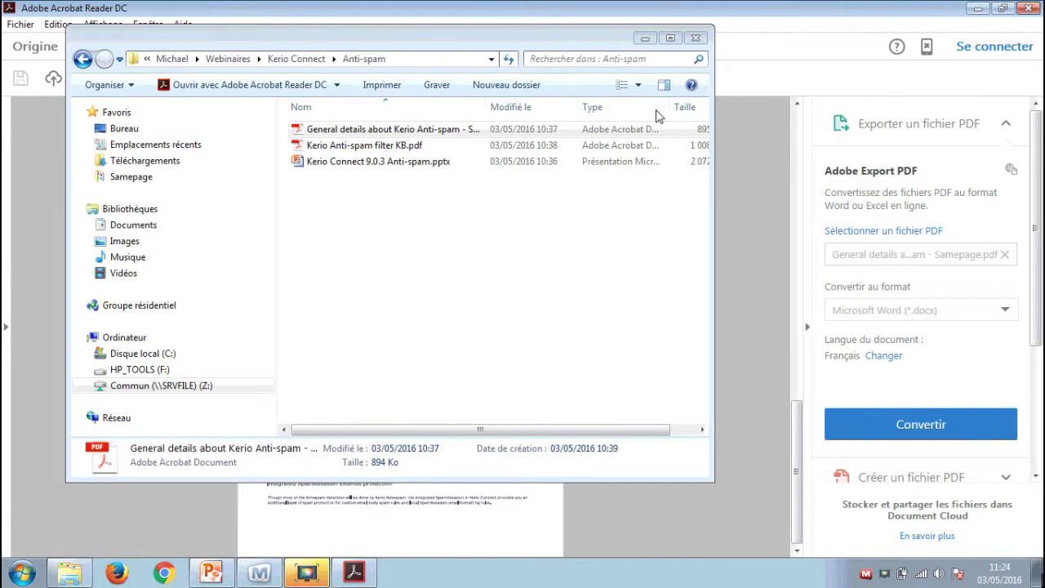
Present slide 8, the more-information link slide, then minimise PowerPoint and launch Chrome.
{"action": "key", "text": "alt+F4"}
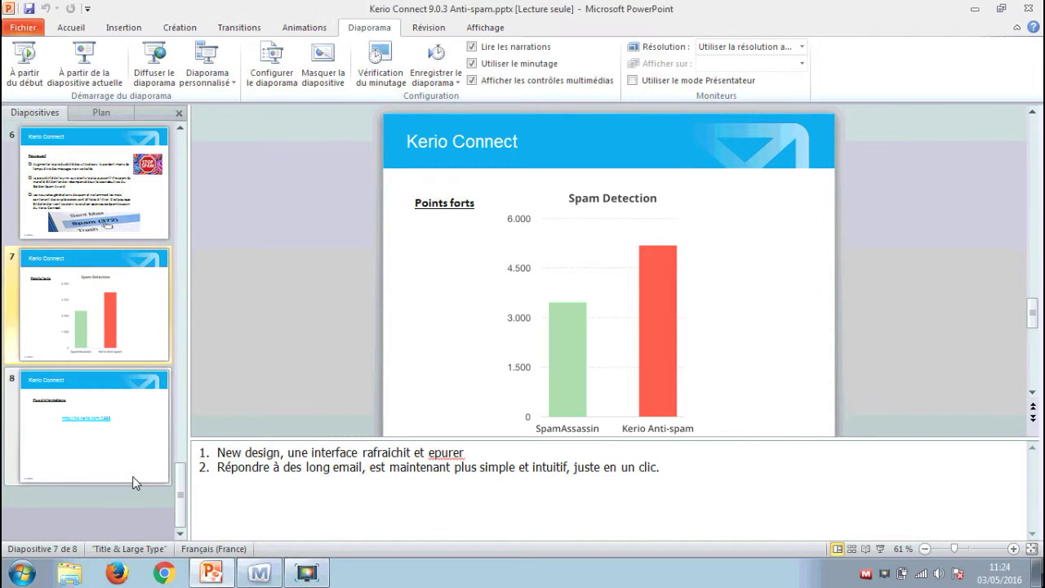
{"action": "left_click", "coordinate": [138, 422]}
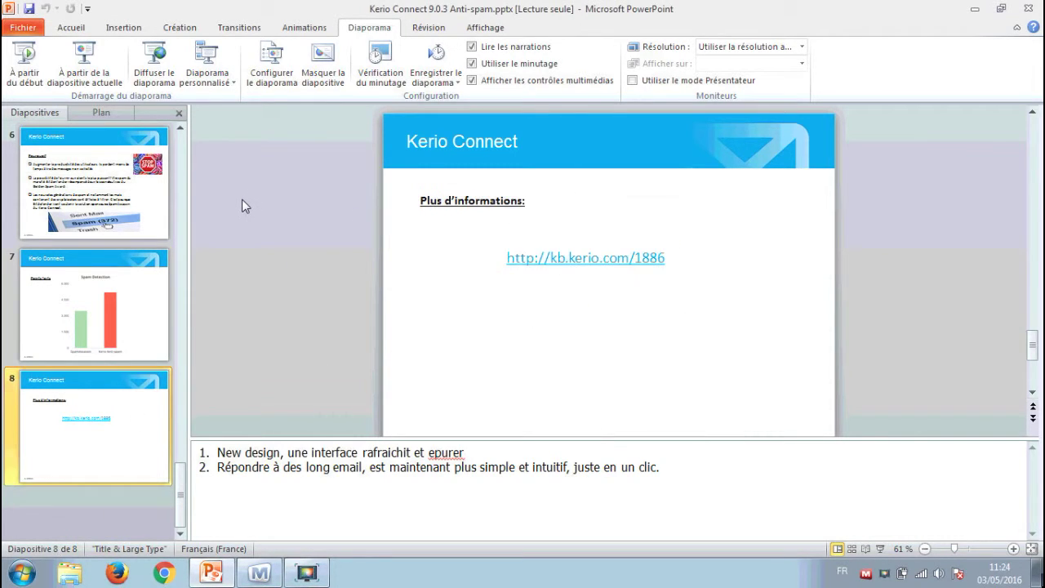
{"action": "key", "text": "shift+F5"}
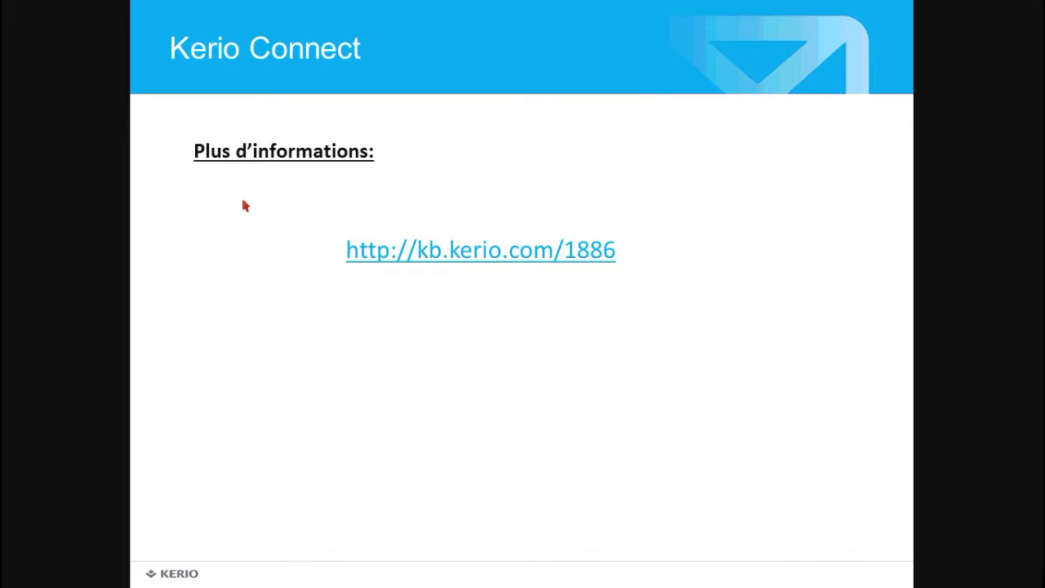
{"action": "key", "text": "Escape"}
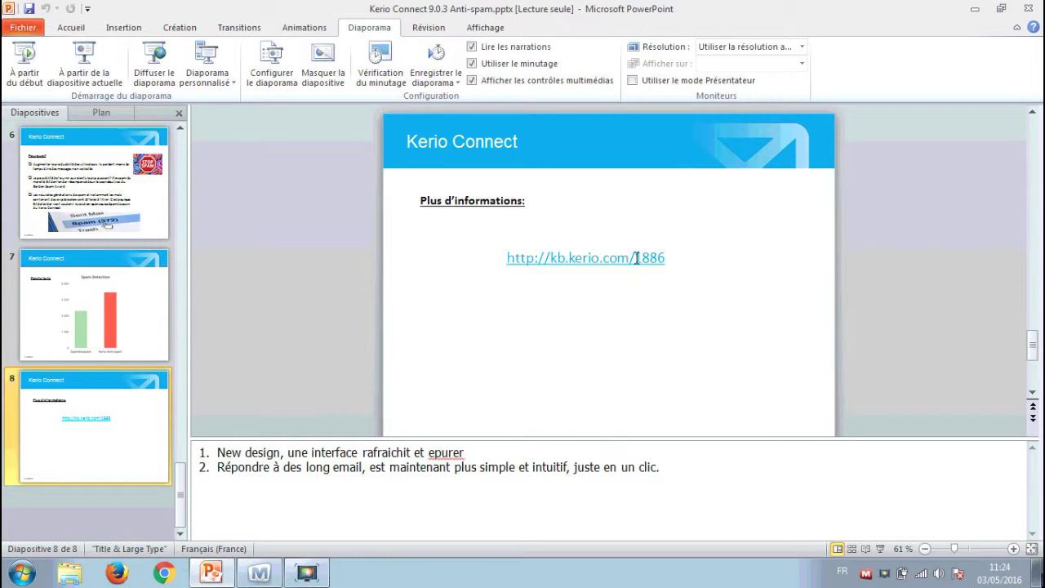
{"action": "left_click", "coordinate": [974, 9]}
{"action": "left_click", "coordinate": [164, 572]}
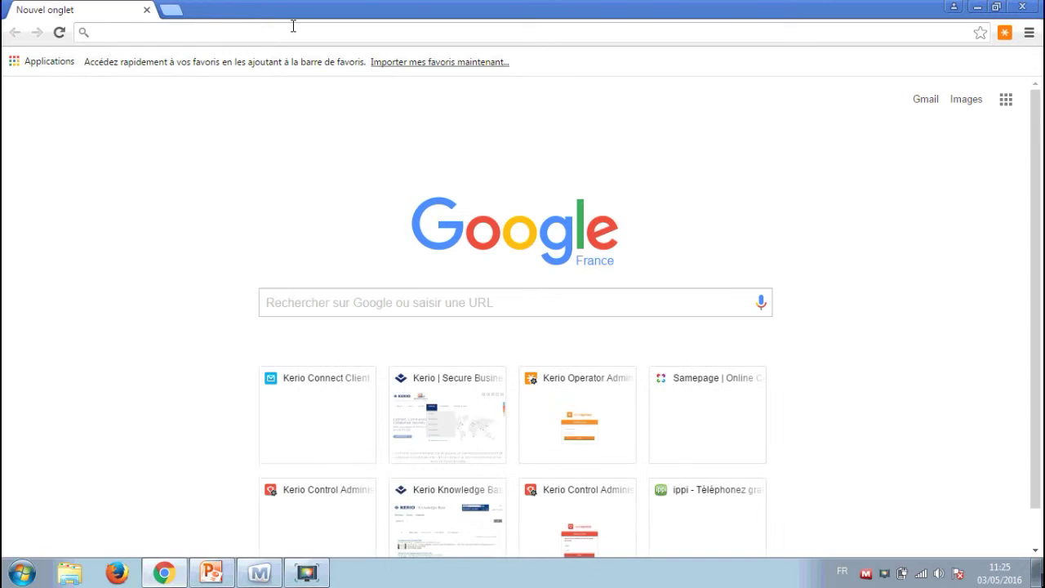
Load kb.kerio.com/1886, the Kerio Anti-spam filter knowledge base article.
{"action": "type", "text": "kb.kerio.com"}
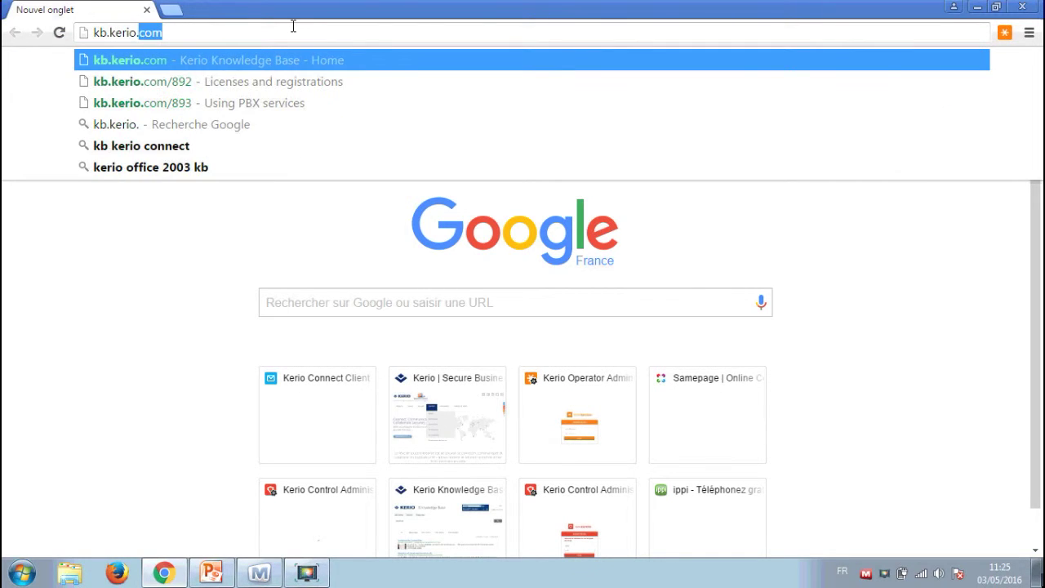
{"action": "type", "text": "/1886"}
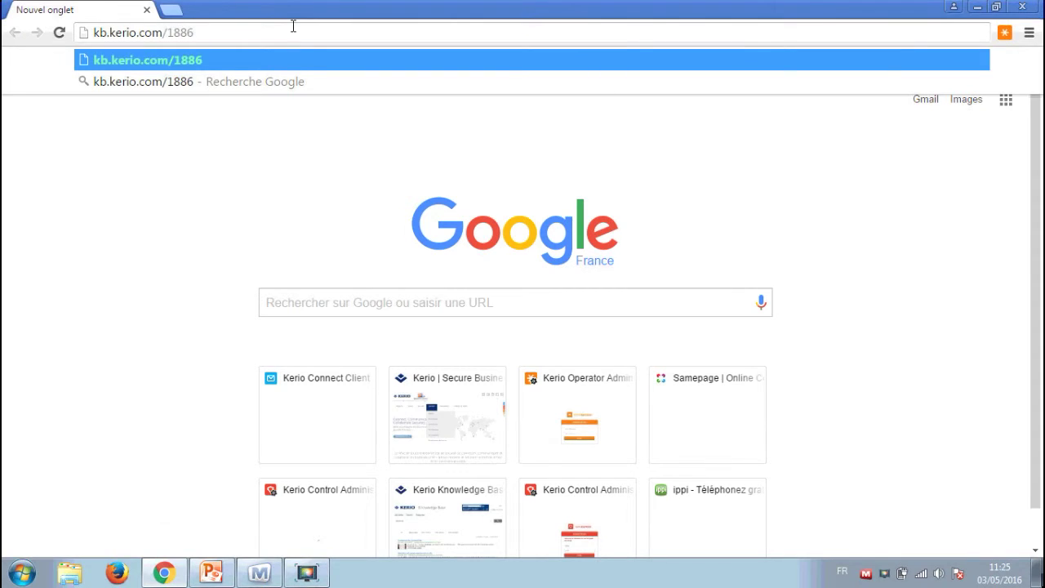
{"action": "key", "text": "Return"}
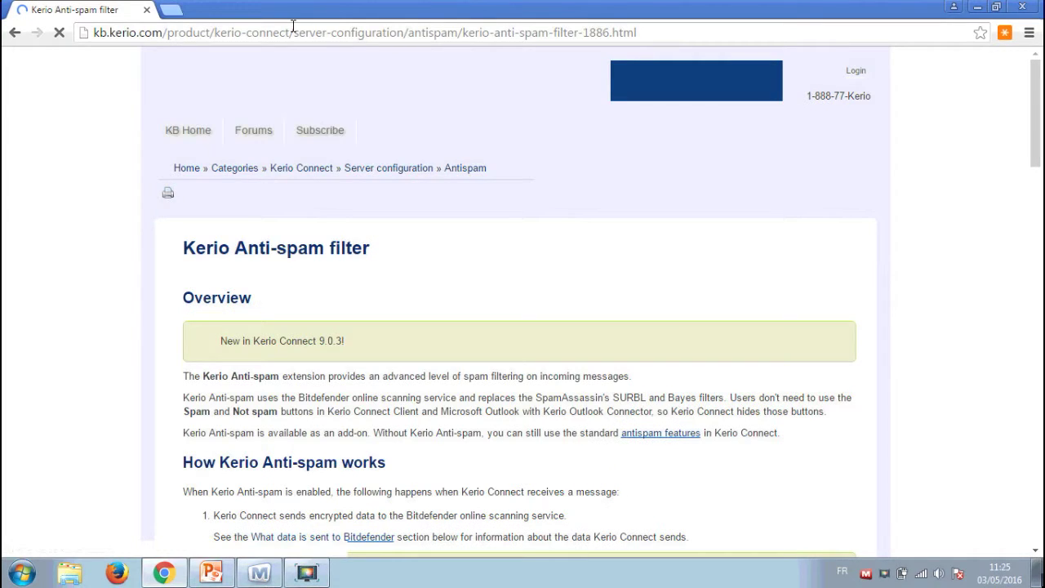
{"action": "scroll", "coordinate": [742, 231], "scroll_direction": "down", "scroll_amount": 3}
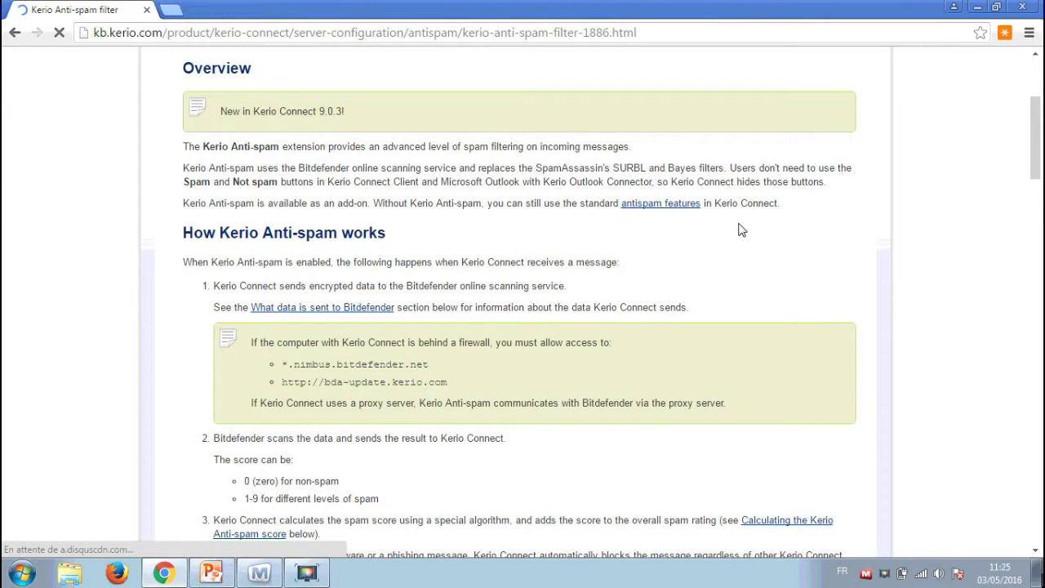
{"action": "scroll", "coordinate": [722, 204], "scroll_direction": "up", "scroll_amount": 1}
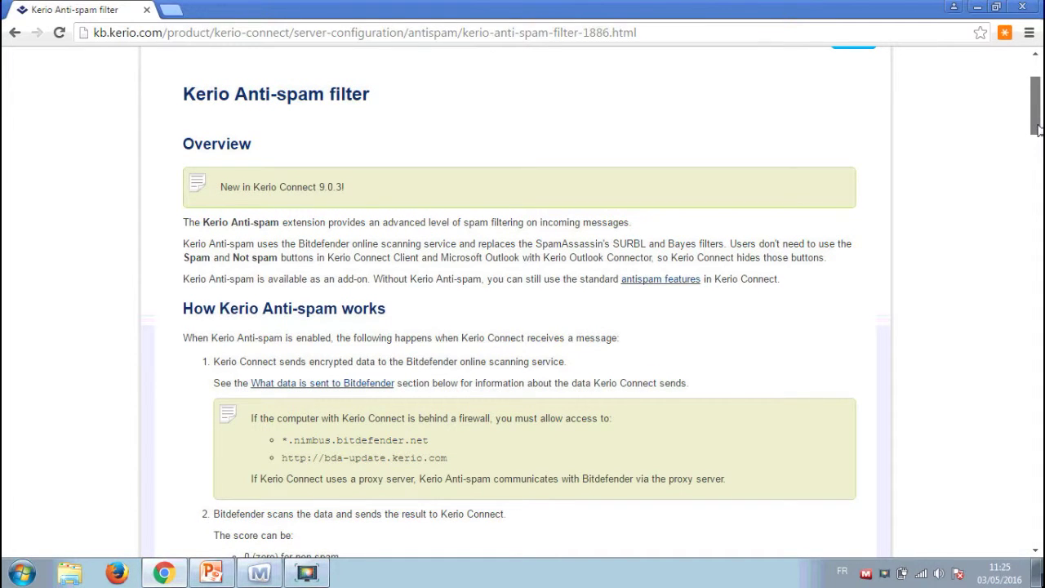
Read through the article down to 'Calculating the Kerio Anti-spam score'.
{"action": "left_click_drag", "start_coordinate": [1038, 123], "coordinate": [1038, 139]}
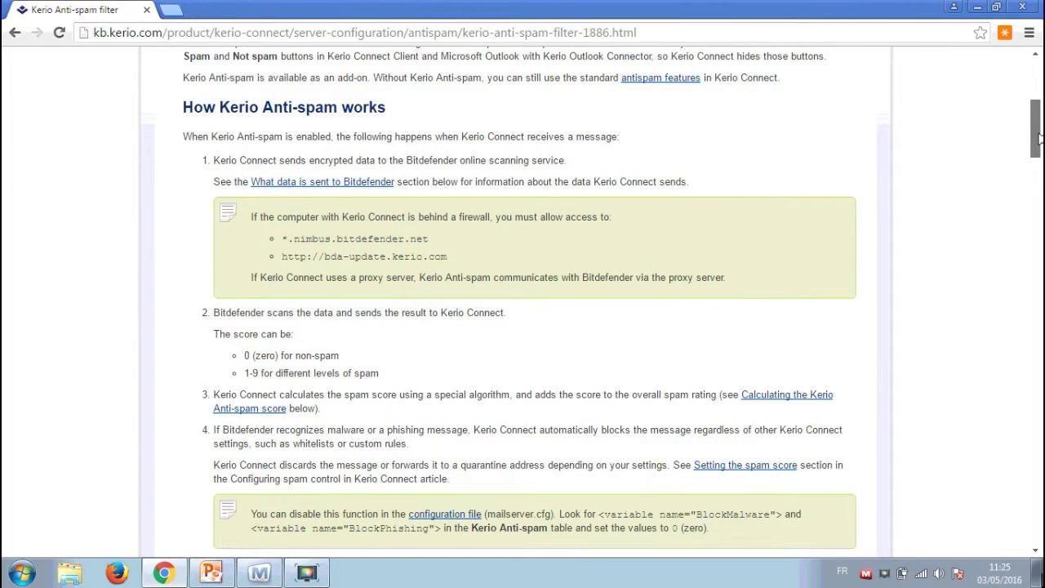
{"action": "scroll", "coordinate": [969, 187], "scroll_direction": "up", "scroll_amount": 2}
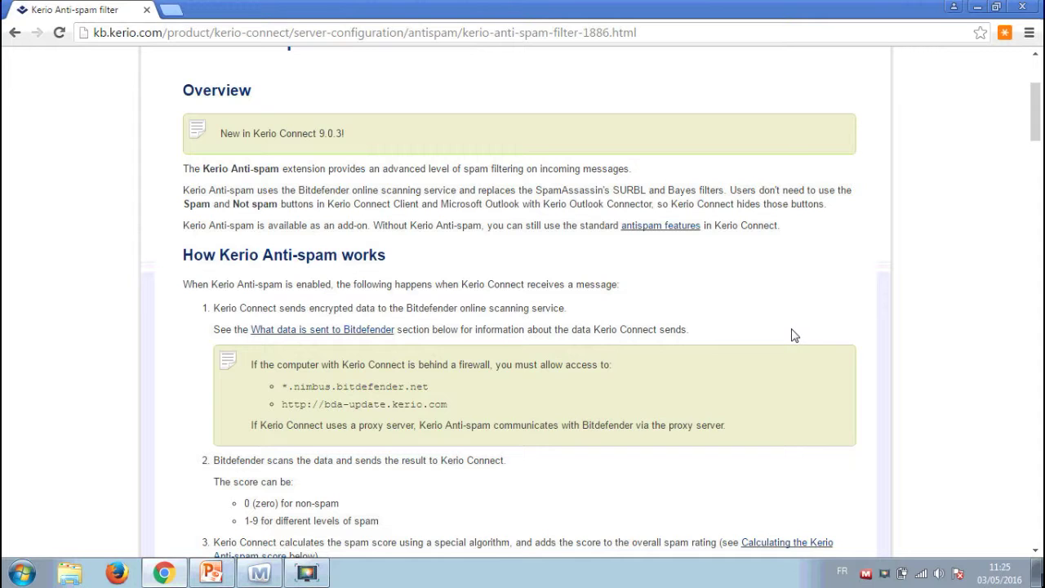
{"action": "scroll", "coordinate": [825, 283], "scroll_direction": "down", "scroll_amount": 1}
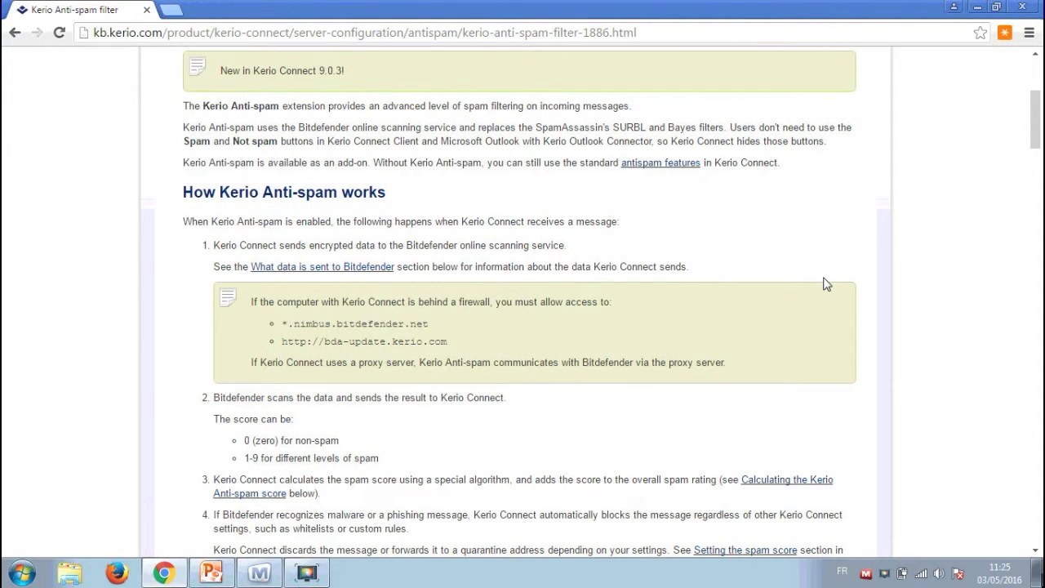
{"action": "left_click_drag", "start_coordinate": [572, 213], "coordinate": [904, 194]}
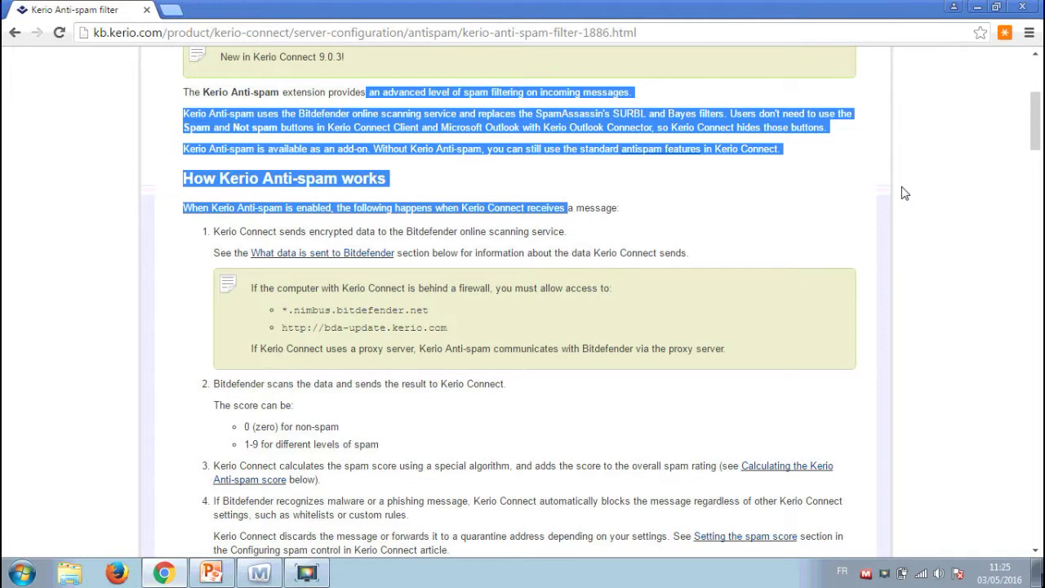
{"action": "left_click", "coordinate": [851, 220]}
{"action": "scroll", "coordinate": [851, 220], "scroll_direction": "down", "scroll_amount": 2}
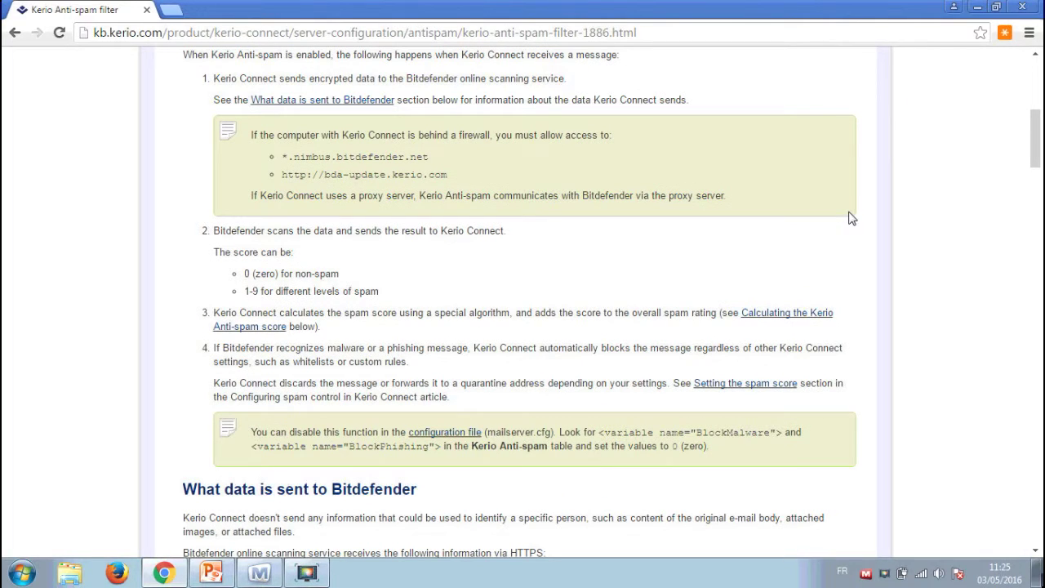
{"action": "scroll", "coordinate": [852, 218], "scroll_direction": "down", "scroll_amount": 8}
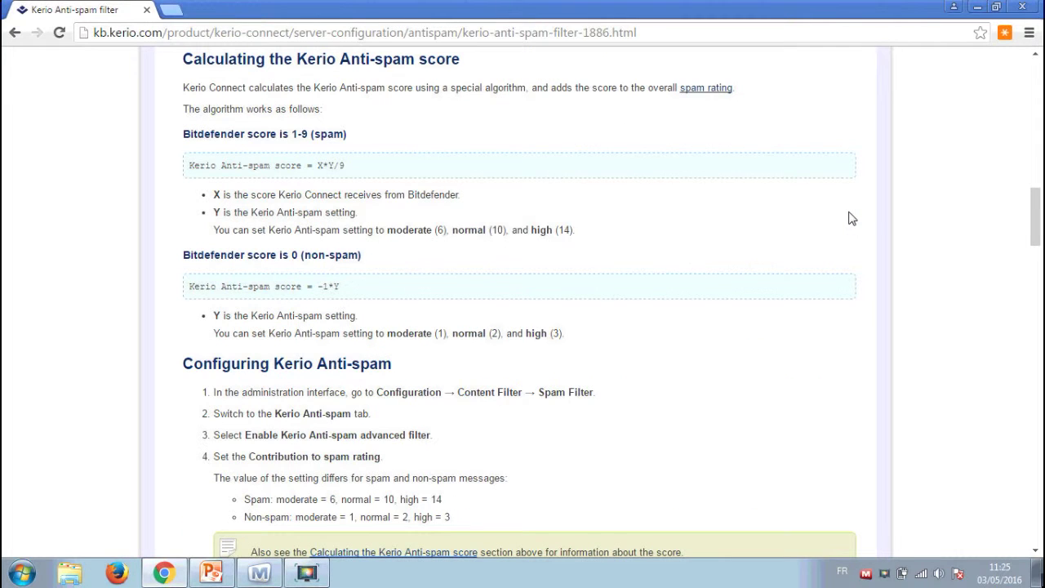
{"action": "scroll", "coordinate": [341, 136], "scroll_direction": "up", "scroll_amount": 1}
{"action": "left_click_drag", "start_coordinate": [339, 135], "coordinate": [418, 137]}
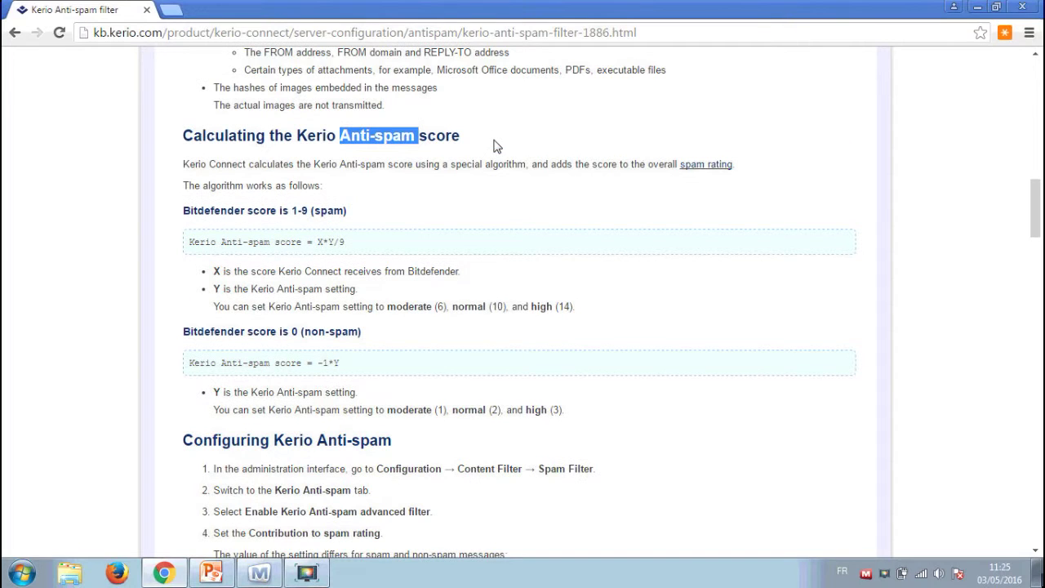
{"action": "left_click", "coordinate": [494, 140]}
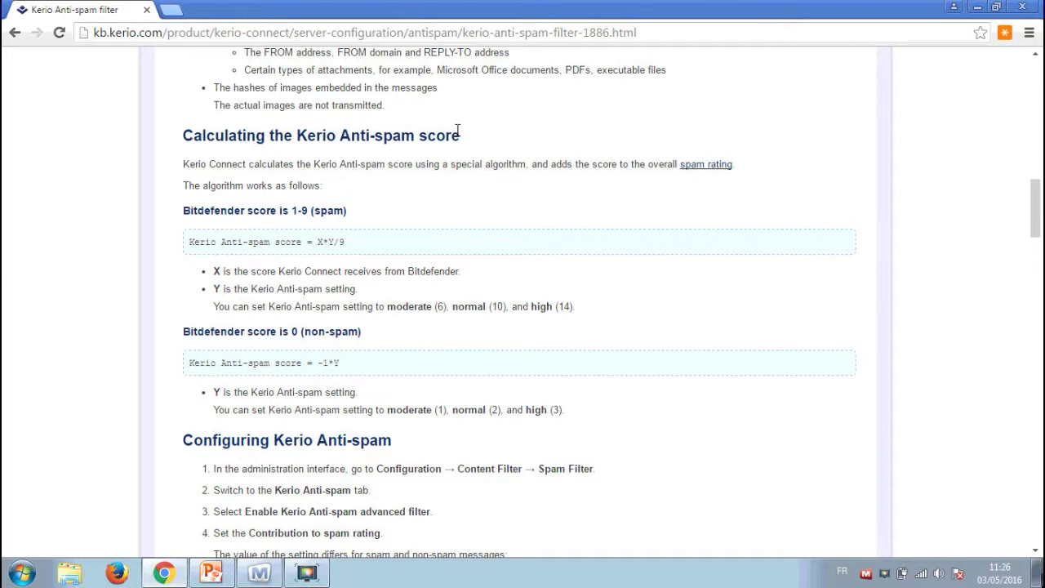
{"action": "scroll", "coordinate": [450, 231], "scroll_direction": "down", "scroll_amount": 1}
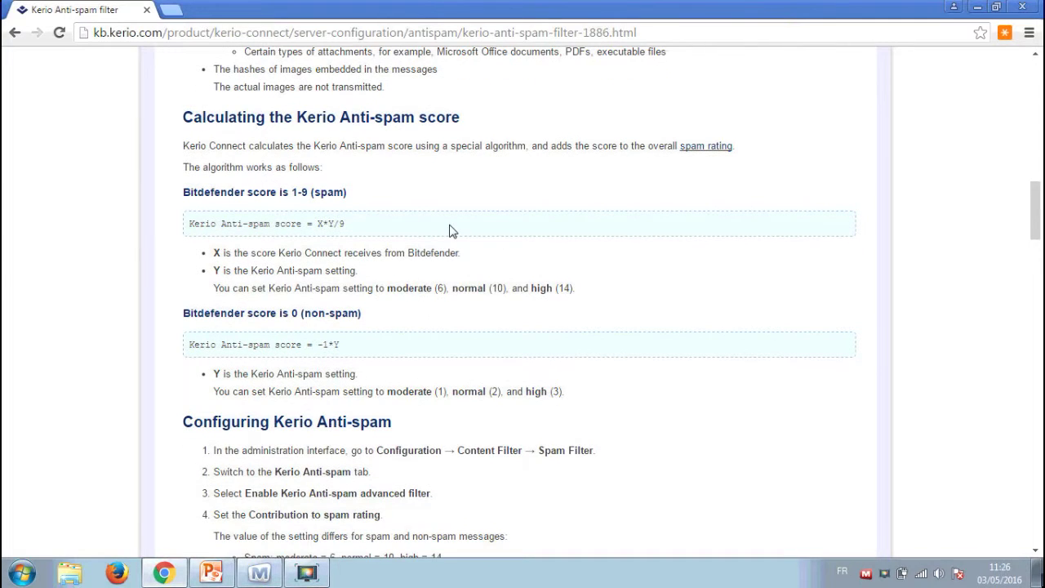
{"action": "scroll", "coordinate": [493, 116], "scroll_direction": "down", "scroll_amount": 1}
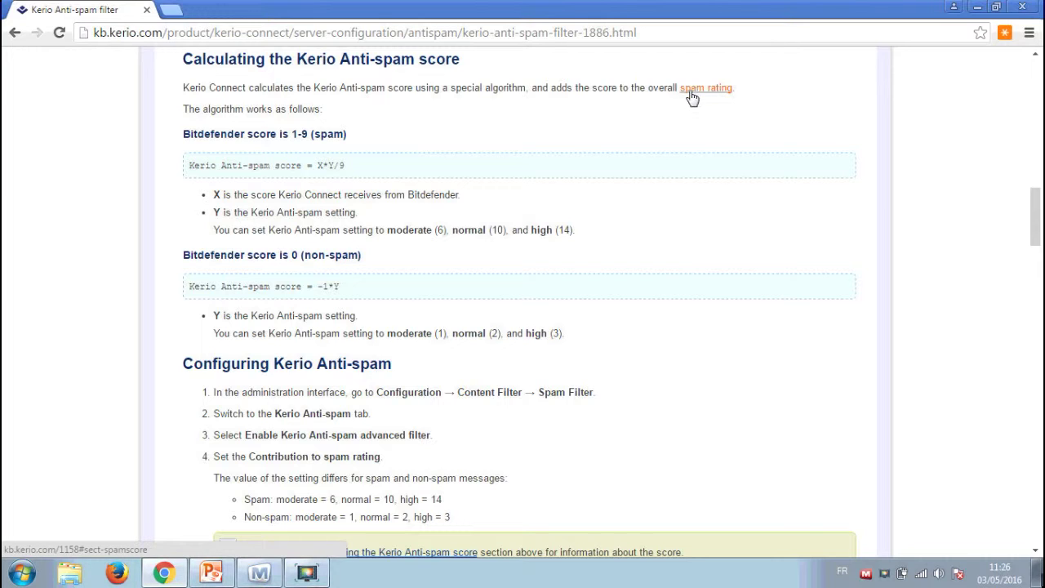
{"action": "left_click_drag", "start_coordinate": [362, 137], "coordinate": [180, 153]}
{"action": "left_click", "coordinate": [178, 152]}
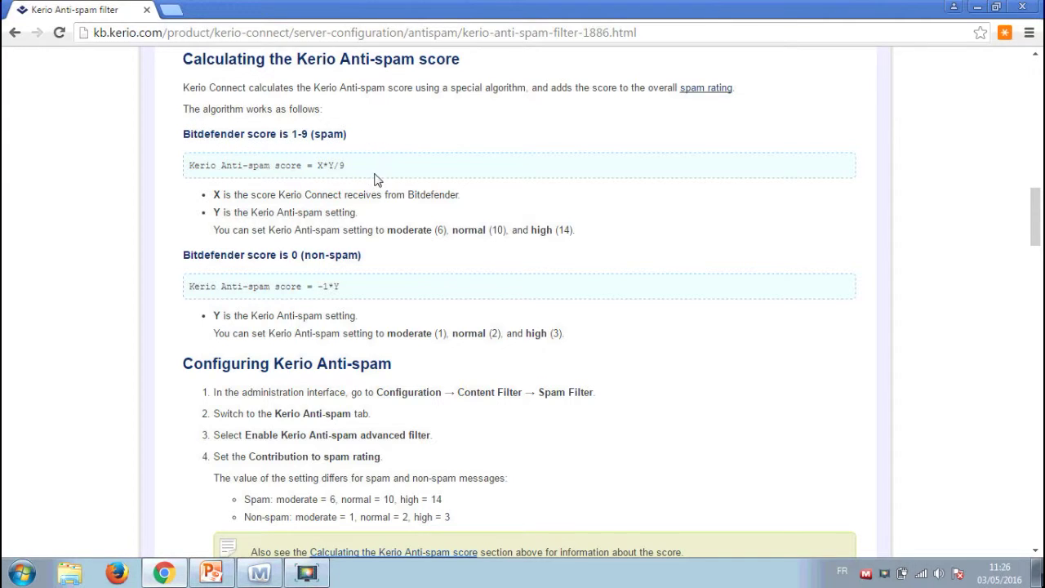
{"action": "left_click_drag", "start_coordinate": [213, 212], "coordinate": [223, 212]}
{"action": "left_click", "coordinate": [560, 247]}
{"action": "left_click_drag", "start_coordinate": [361, 255], "coordinate": [219, 256]}
{"action": "left_click", "coordinate": [297, 255]}
{"action": "left_click_drag", "start_coordinate": [289, 256], "coordinate": [361, 257]}
{"action": "left_click", "coordinate": [361, 257]}
{"action": "double_click", "coordinate": [336, 286]}
{"action": "left_click_drag", "start_coordinate": [390, 328], "coordinate": [523, 333]}
{"action": "left_click", "coordinate": [522, 332]}
{"action": "left_click_drag", "start_coordinate": [383, 333], "coordinate": [560, 335]}
{"action": "left_click", "coordinate": [560, 335]}
{"action": "left_click_drag", "start_coordinate": [387, 332], "coordinate": [545, 335]}
{"action": "left_click", "coordinate": [406, 333]}
{"action": "left_click", "coordinate": [458, 335]}
{"action": "left_click", "coordinate": [513, 338]}
{"action": "left_click", "coordinate": [552, 357]}
{"action": "left_click", "coordinate": [578, 346]}
{"action": "scroll", "coordinate": [582, 300], "scroll_direction": "down", "scroll_amount": 3}
{"action": "left_click_drag", "start_coordinate": [356, 178], "coordinate": [482, 231]}
{"action": "left_click_drag", "start_coordinate": [395, 230], "coordinate": [593, 237]}
{"action": "left_click", "coordinate": [590, 237]}
{"action": "left_click_drag", "start_coordinate": [526, 227], "coordinate": [585, 241]}
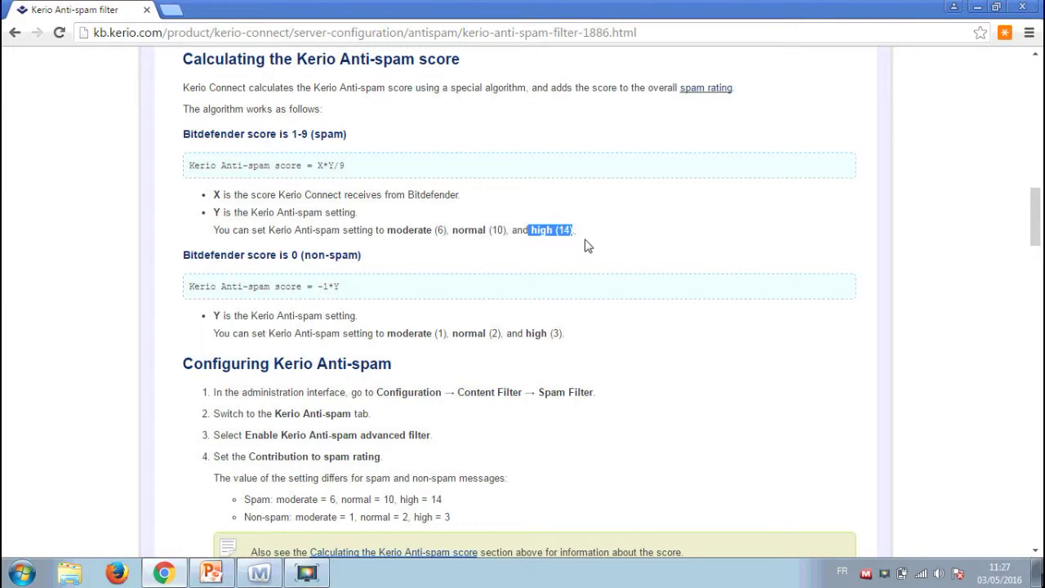
{"action": "left_click", "coordinate": [585, 243]}
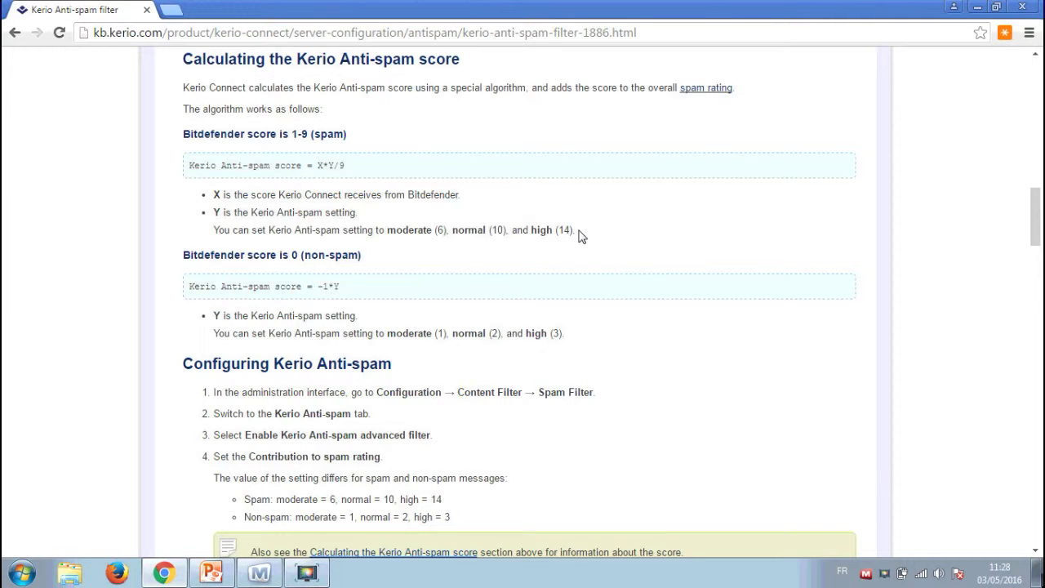
{"action": "scroll", "coordinate": [601, 232], "scroll_direction": "down", "scroll_amount": 1}
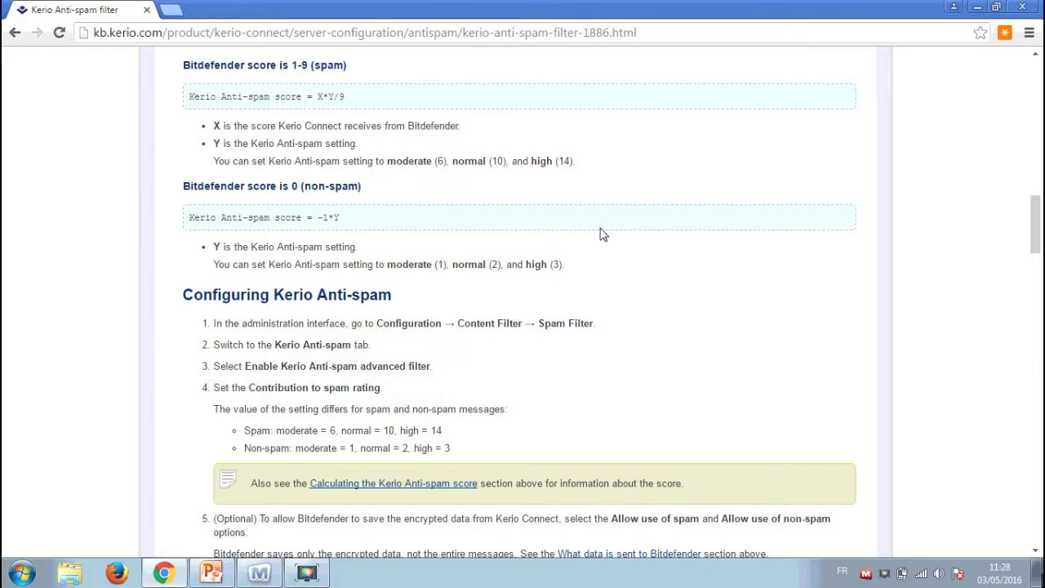
{"action": "scroll", "coordinate": [629, 298], "scroll_direction": "down", "scroll_amount": 3}
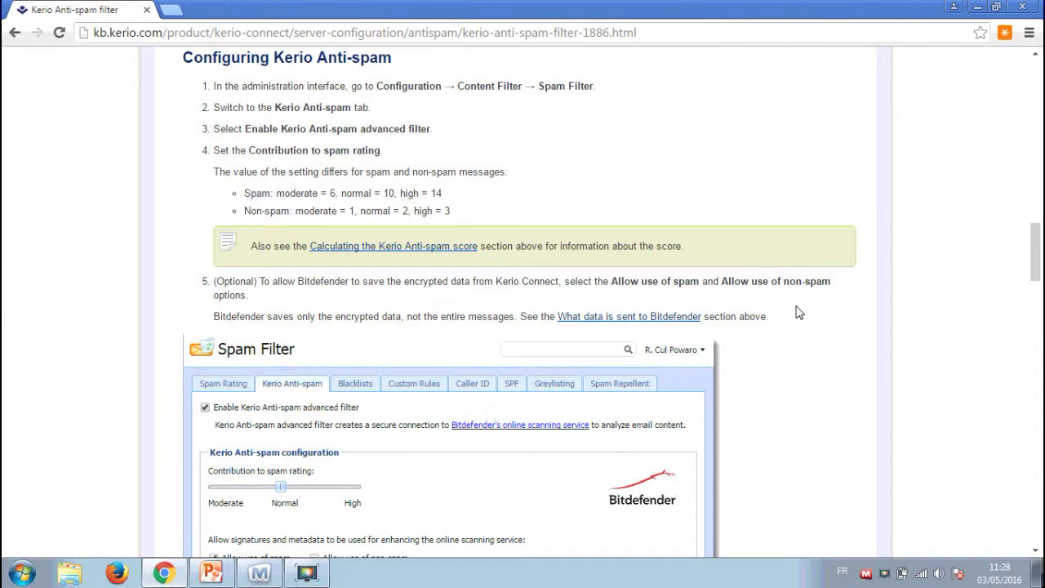
{"action": "scroll", "coordinate": [583, 104], "scroll_direction": "down", "scroll_amount": 3}
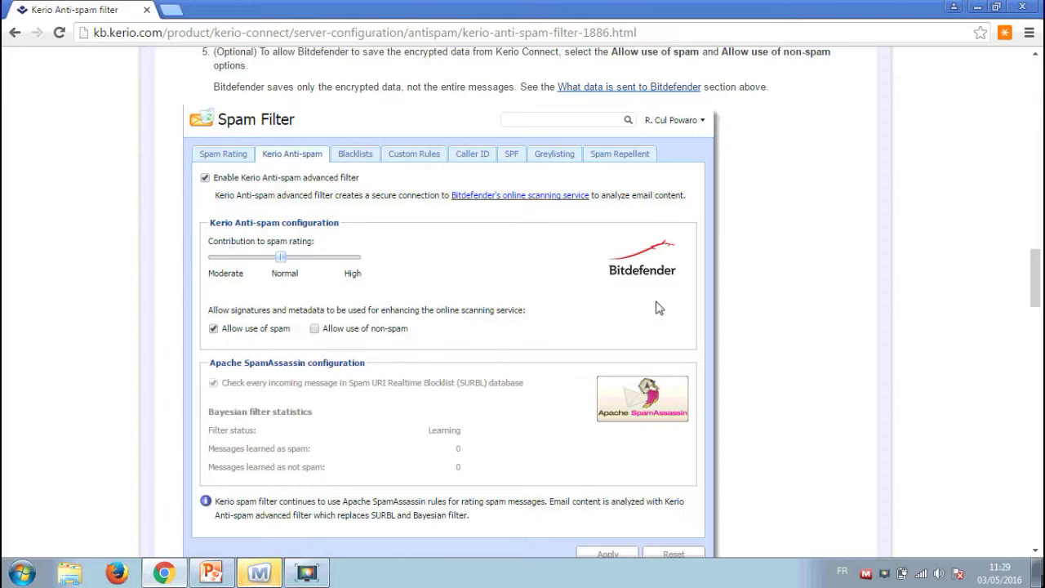
{"action": "scroll", "coordinate": [709, 270], "scroll_direction": "down", "scroll_amount": 2}
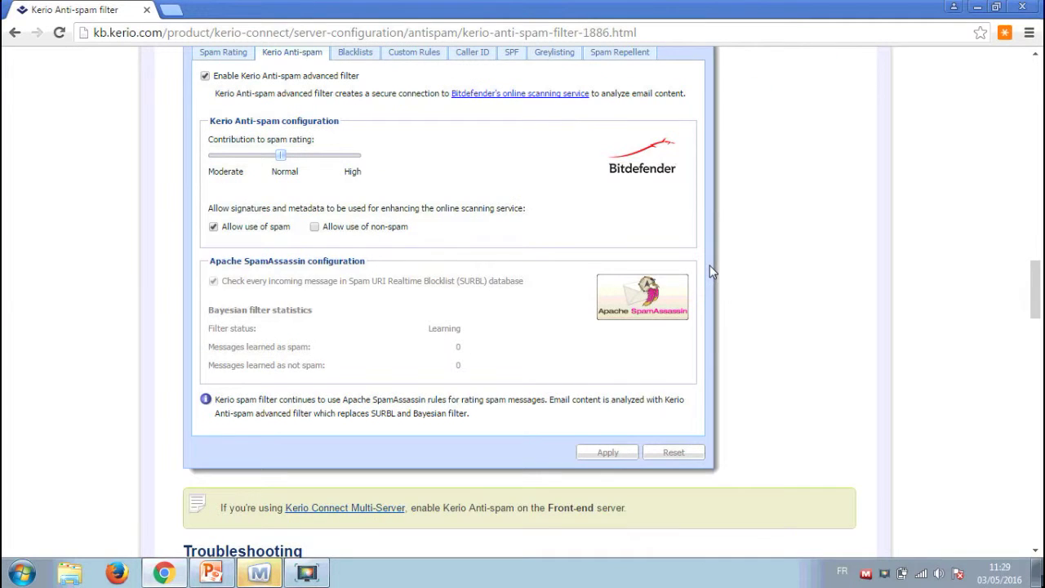
{"action": "scroll", "coordinate": [694, 310], "scroll_direction": "down", "scroll_amount": 5}
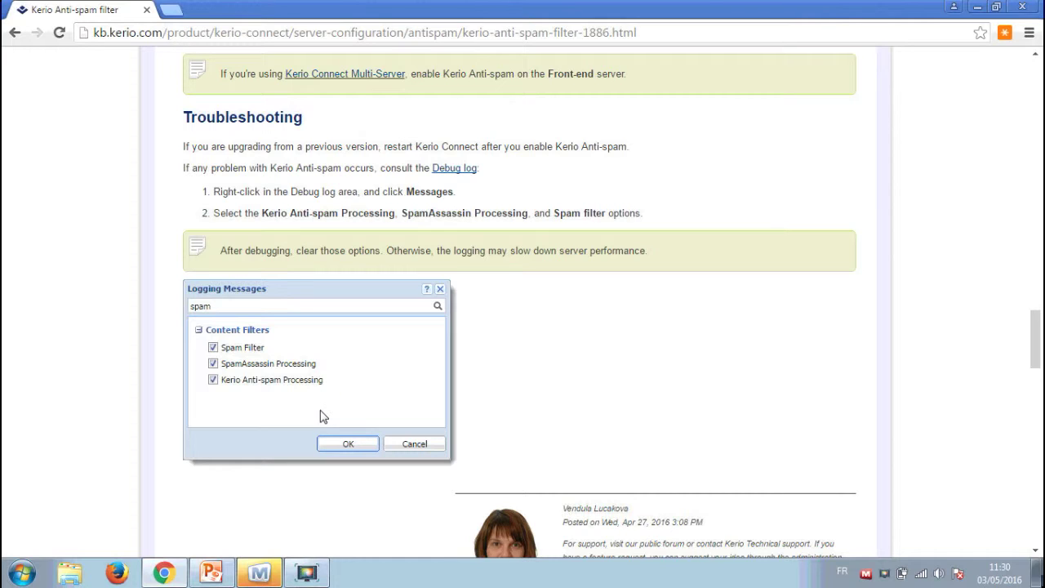
In a new tab, go to the mail server's Kerio admin address on port 4040.
{"action": "left_click", "coordinate": [175, 11]}
{"action": "type", "text": "mail.sienerinformatique.com"}
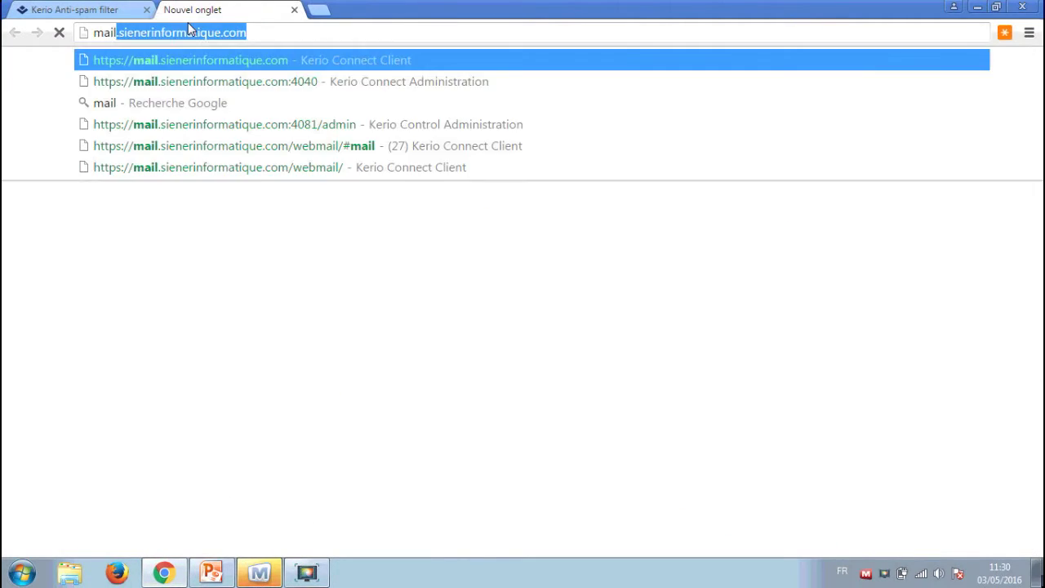
{"action": "left_click", "coordinate": [272, 81]}
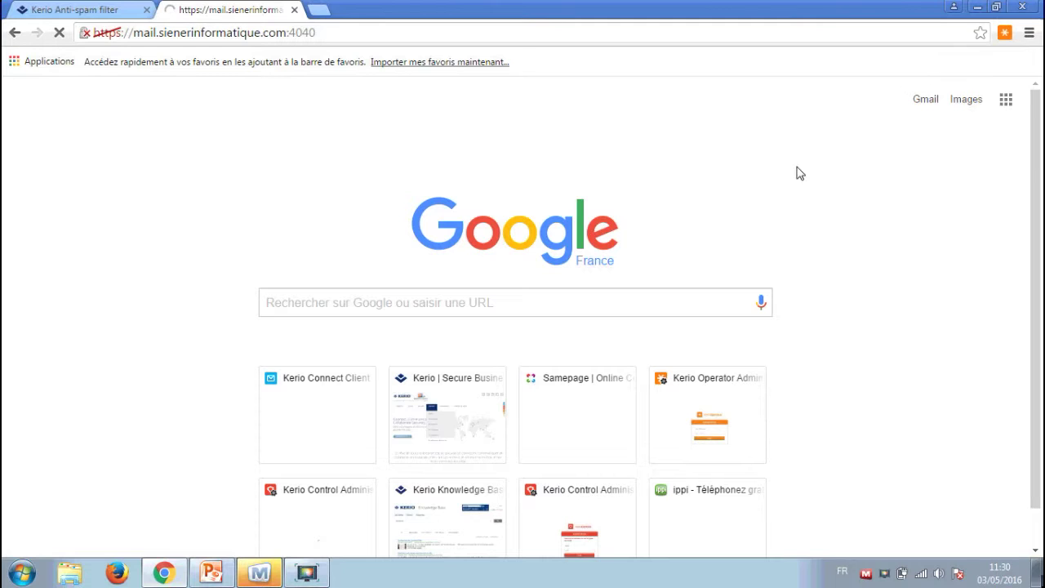
Check the screen-sharing session chat, then hide the session window.
{"action": "left_click", "coordinate": [253, 573]}
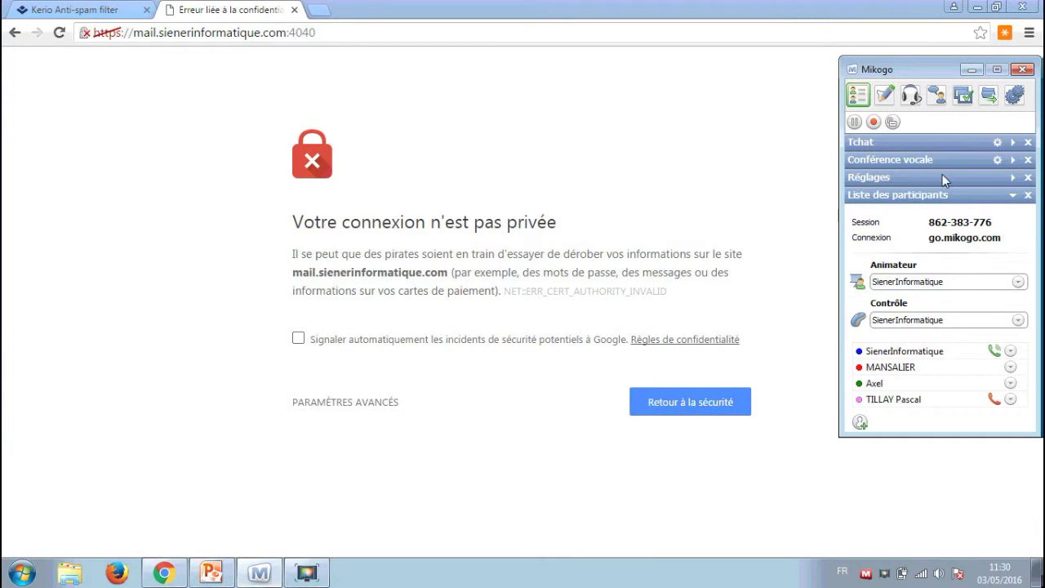
{"action": "left_click", "coordinate": [1012, 143]}
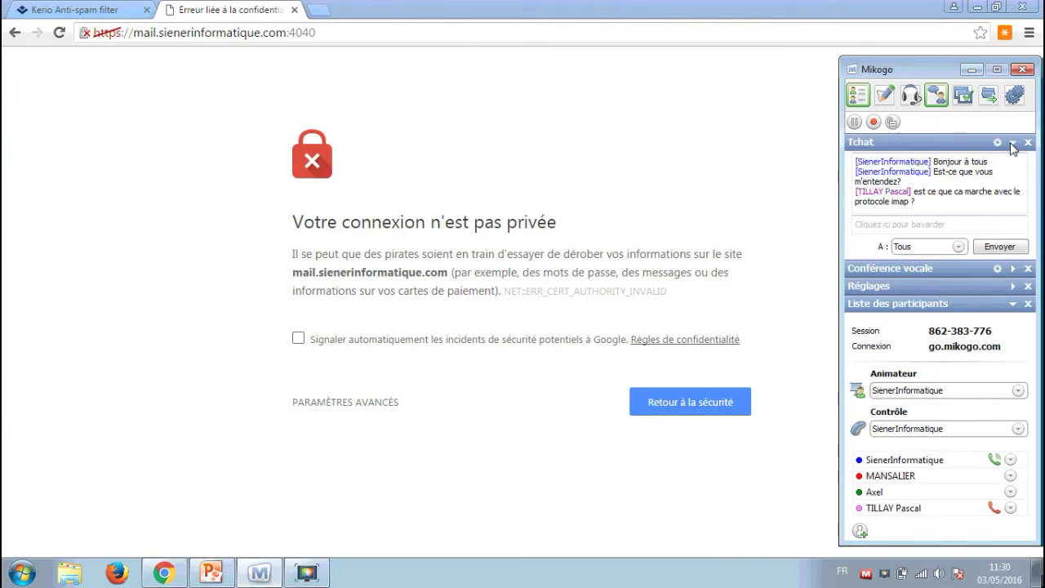
{"action": "left_click", "coordinate": [737, 136]}
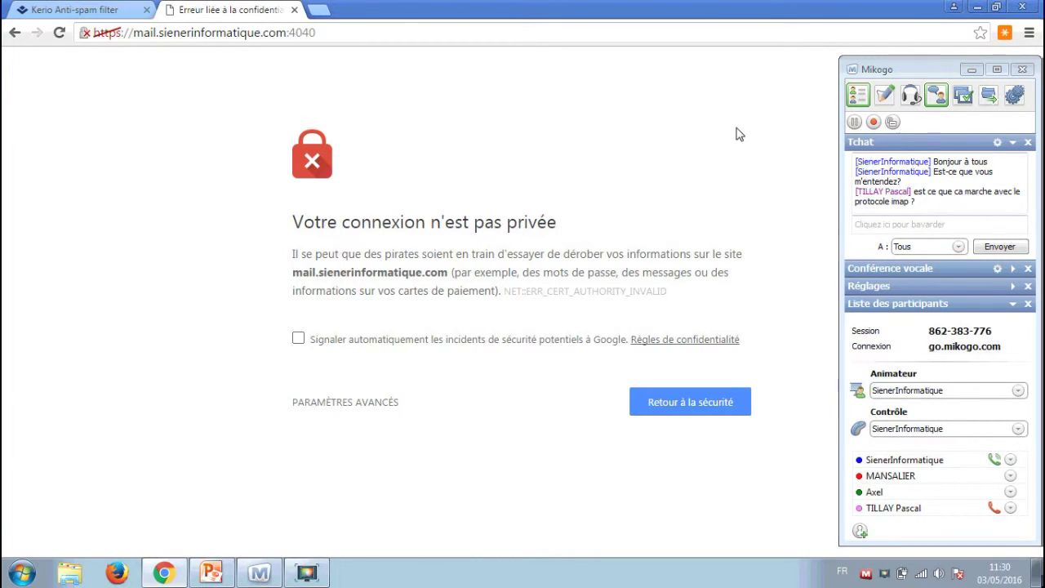
{"action": "left_click", "coordinate": [970, 70]}
Get past the certificate warning with Paramètres avancés and Continuer vers le site.
{"action": "left_click", "coordinate": [351, 408]}
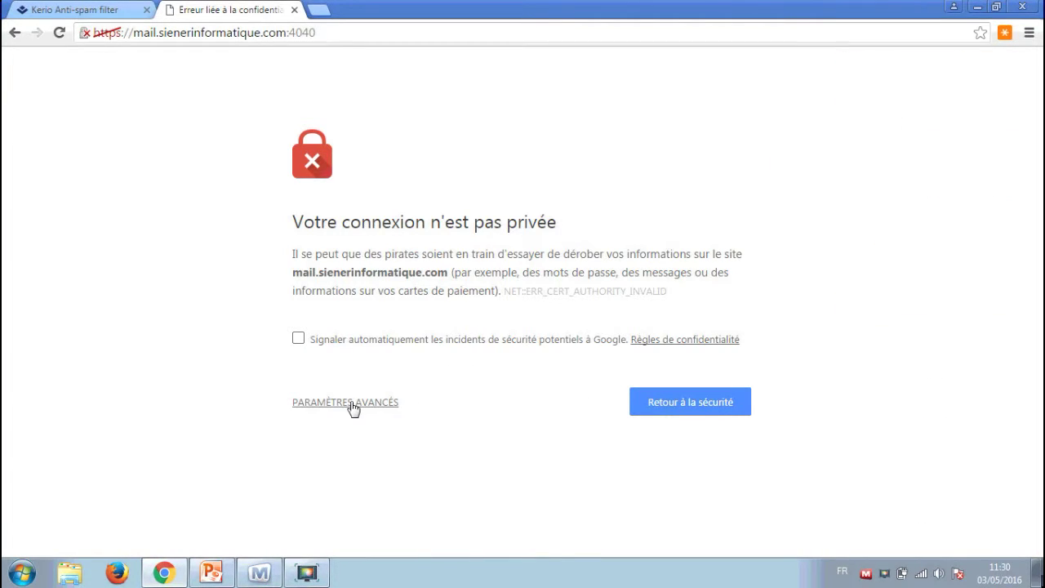
{"action": "scroll", "coordinate": [490, 387], "scroll_direction": "down", "scroll_amount": 1}
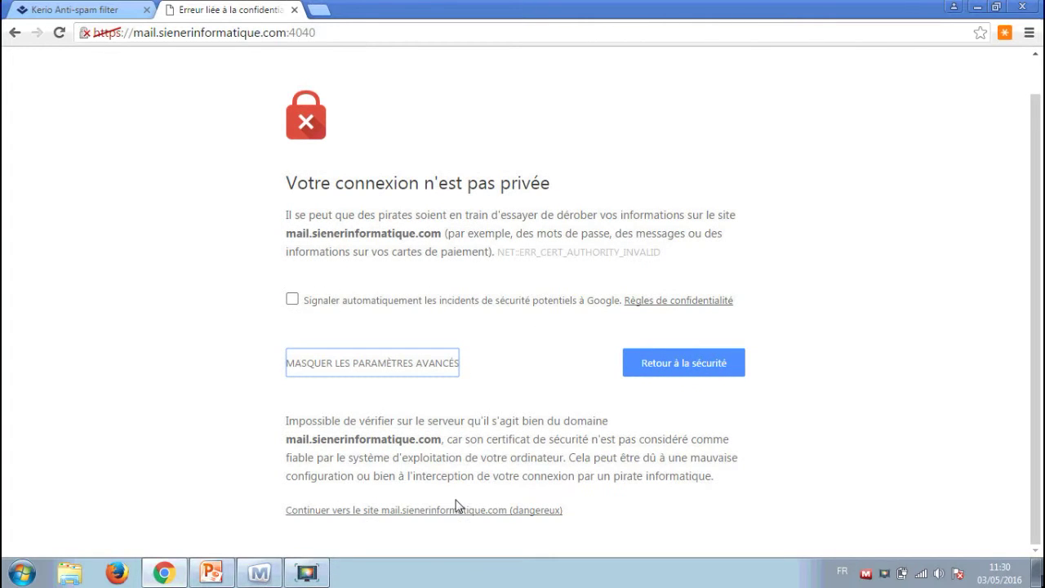
{"action": "left_click", "coordinate": [457, 507]}
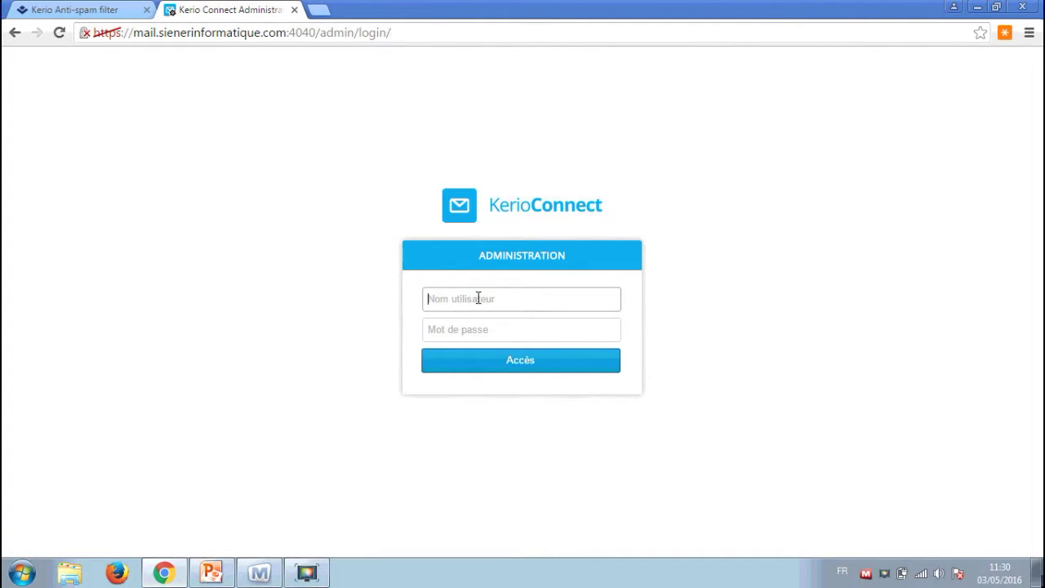
Log in with username admin and the administrator password.
{"action": "type", "text": "admin"}
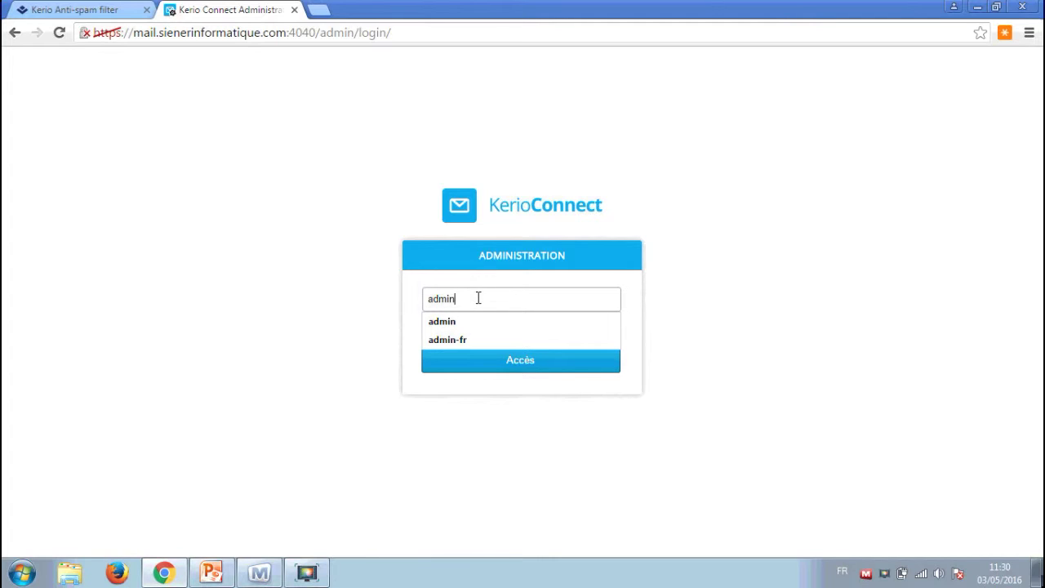
{"action": "key", "text": "Tab"}
{"action": "left_click", "coordinate": [581, 333]}
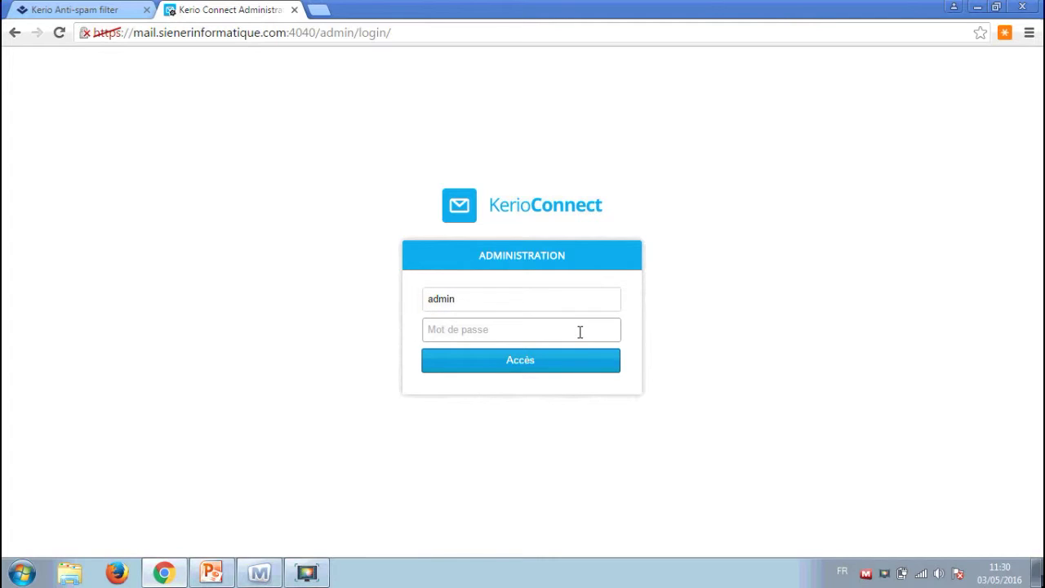
{"action": "type", "text": "************"}
{"action": "key", "text": "Return"}
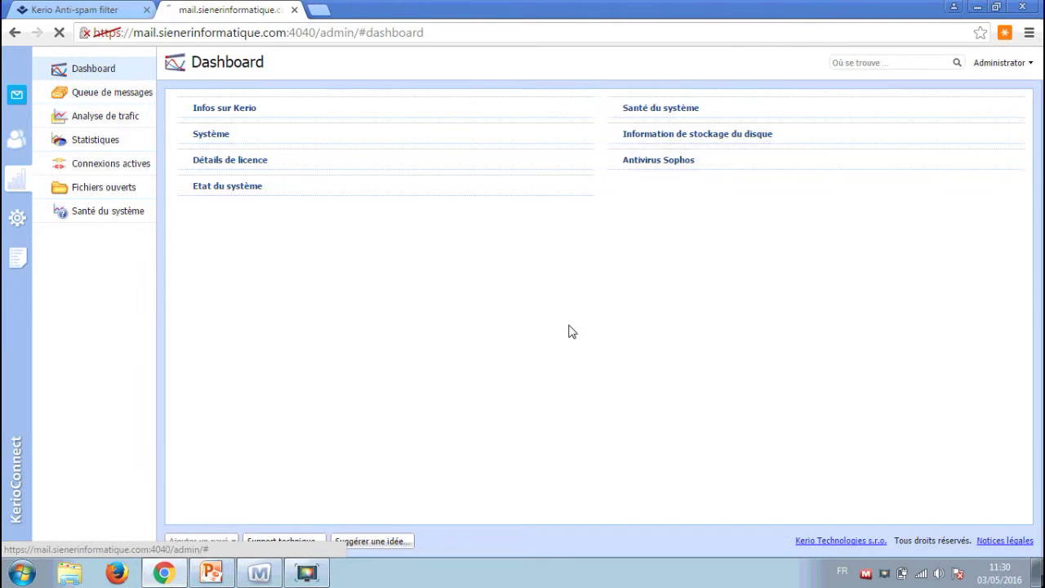
Go to Configuration > Filtre contenu > Filtre spam to see the 4.5 and 9 thresholds.
{"action": "left_click", "coordinate": [19, 222]}
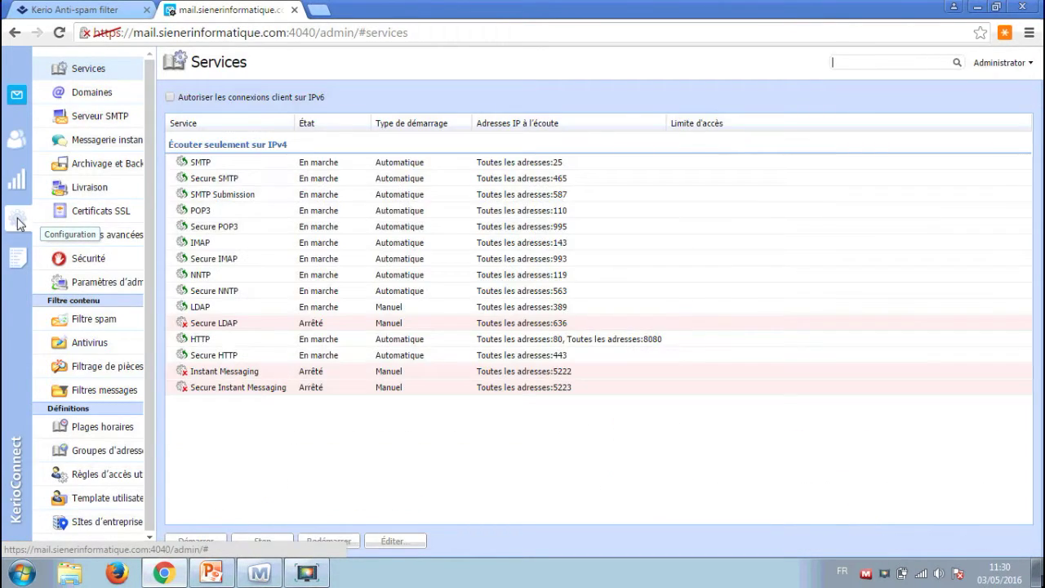
{"action": "left_click", "coordinate": [115, 325]}
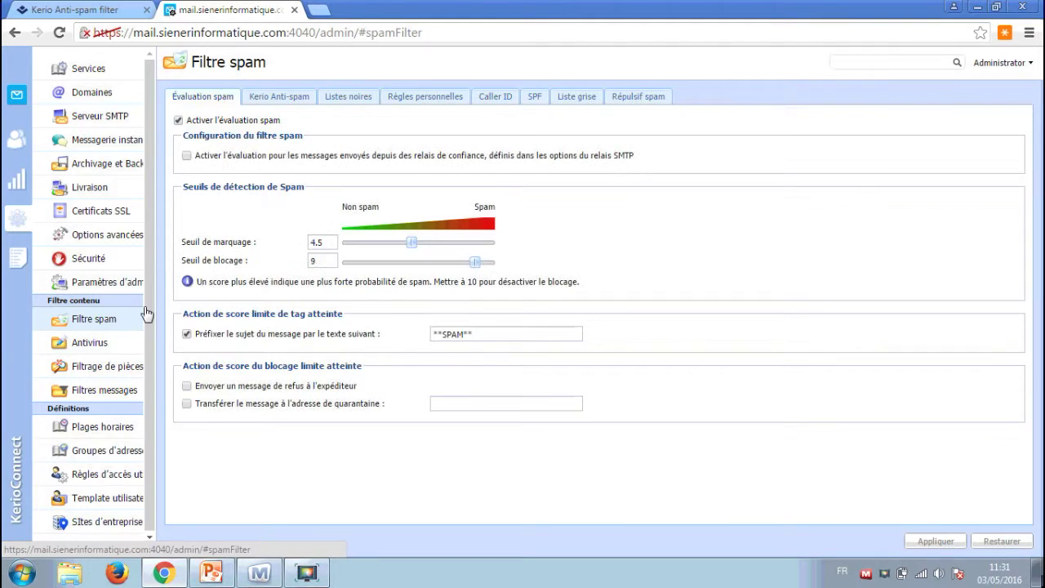
On Kerio Anti-spam, toggle the advanced filter off and on, and move contribution High then Normal.
{"action": "left_click", "coordinate": [276, 98]}
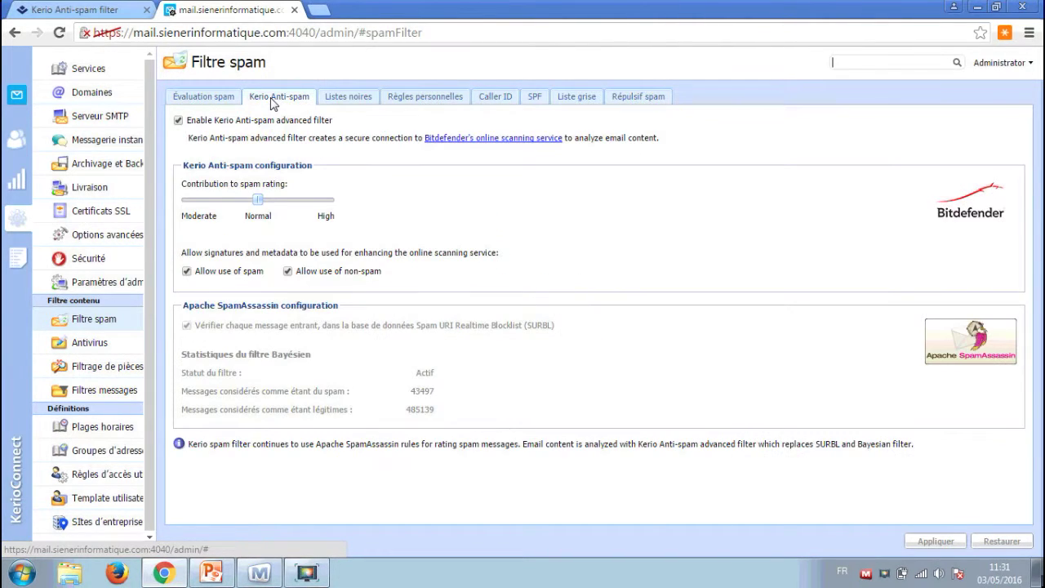
{"action": "left_click", "coordinate": [178, 121]}
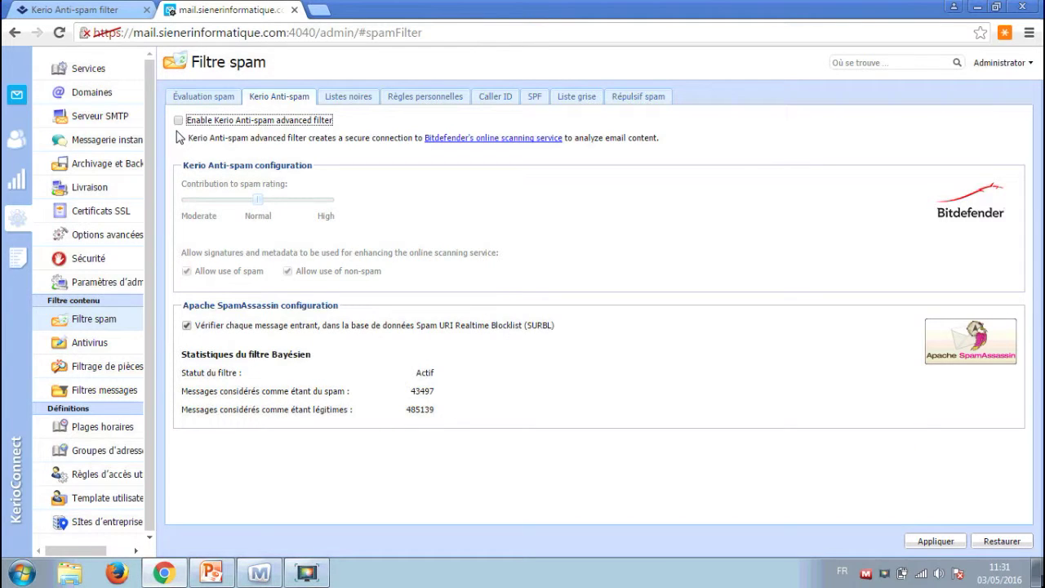
{"action": "left_click", "coordinate": [178, 121]}
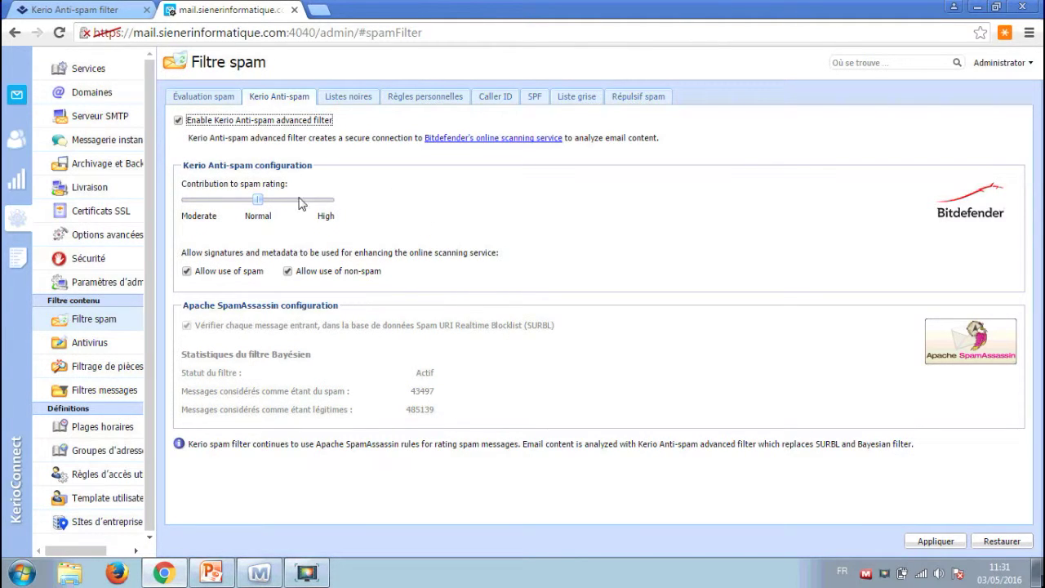
{"action": "left_click", "coordinate": [260, 204]}
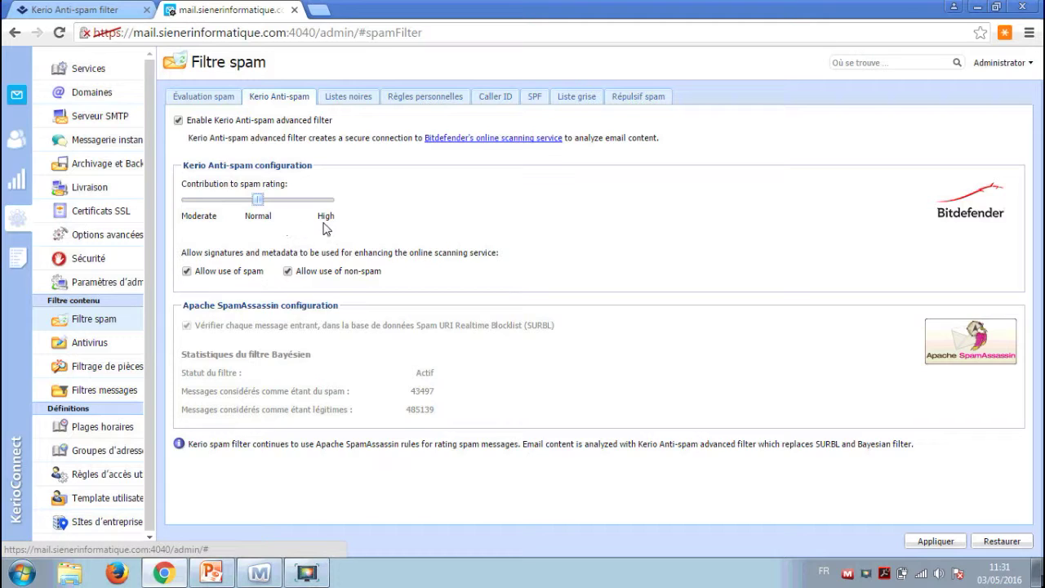
{"action": "left_click_drag", "start_coordinate": [259, 204], "coordinate": [346, 206]}
{"action": "left_click", "coordinate": [275, 201]}
Toggle spam and non-spam data sharing, leaving both allowed, and bring up Mikogo.
{"action": "left_click", "coordinate": [187, 272]}
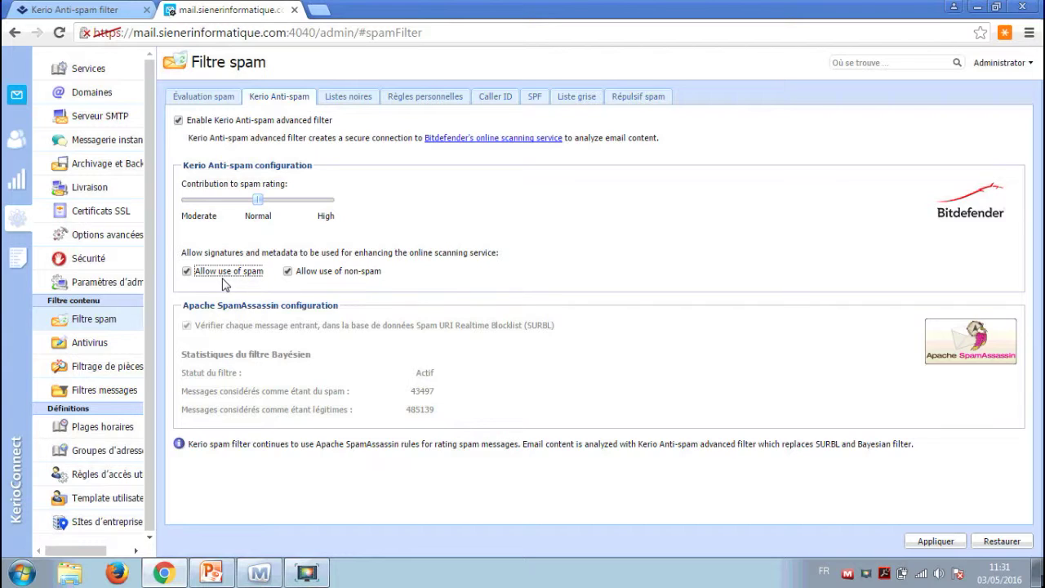
{"action": "left_click", "coordinate": [343, 278]}
{"action": "left_click", "coordinate": [343, 278]}
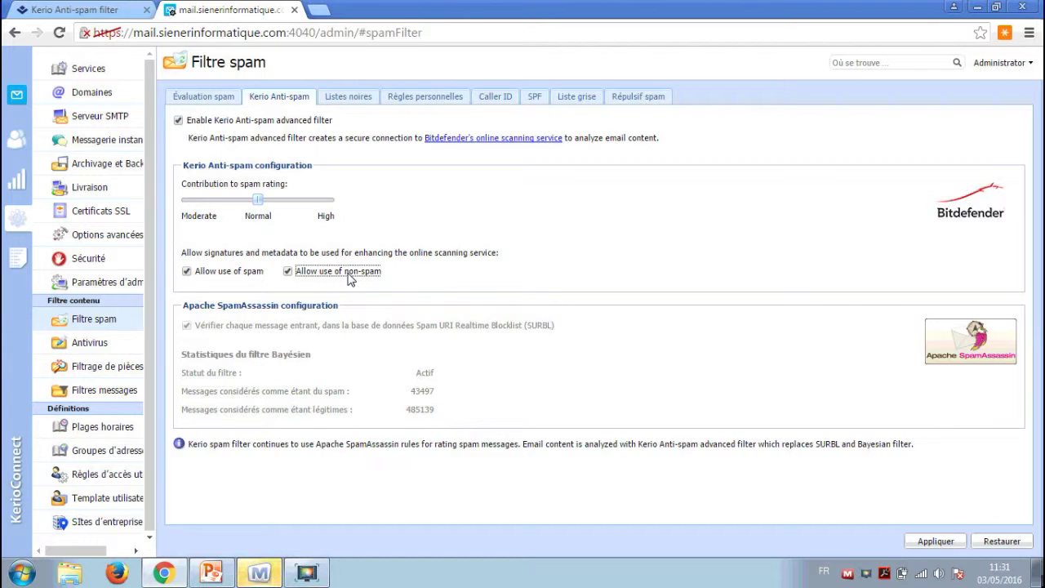
{"action": "left_click", "coordinate": [349, 276]}
{"action": "left_click", "coordinate": [350, 278]}
{"action": "left_click", "coordinate": [258, 574]}
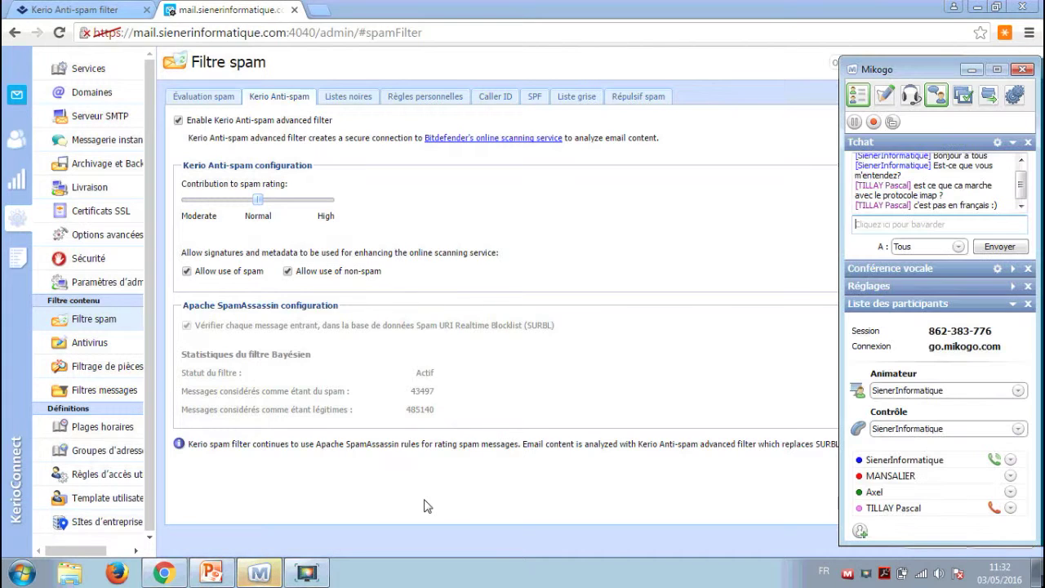
Check the Mikogo chat, move its window aside, and return to the first browser tab.
{"action": "left_click", "coordinate": [1021, 207]}
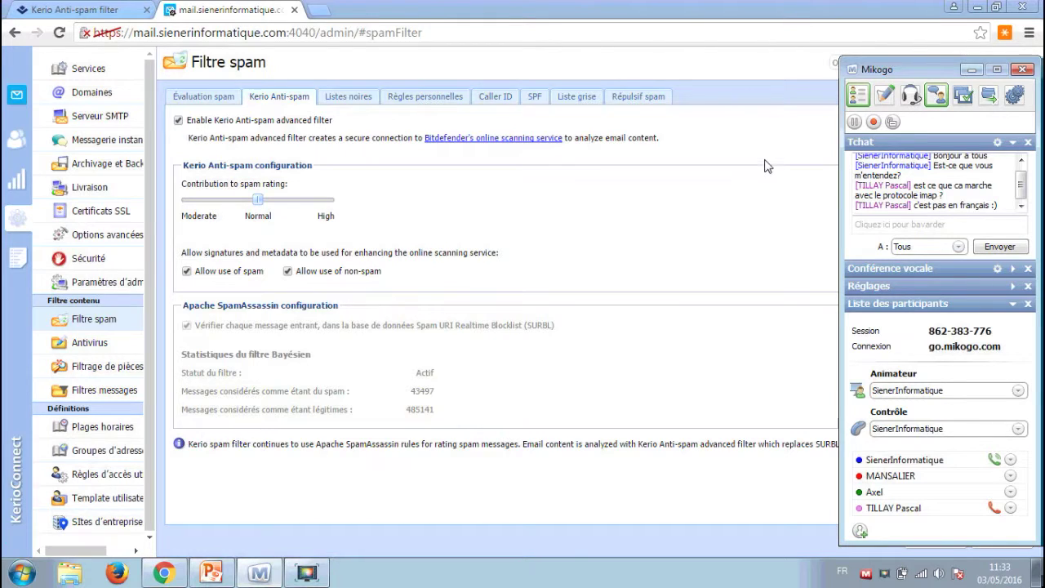
{"action": "left_click_drag", "start_coordinate": [876, 70], "coordinate": [828, 64]}
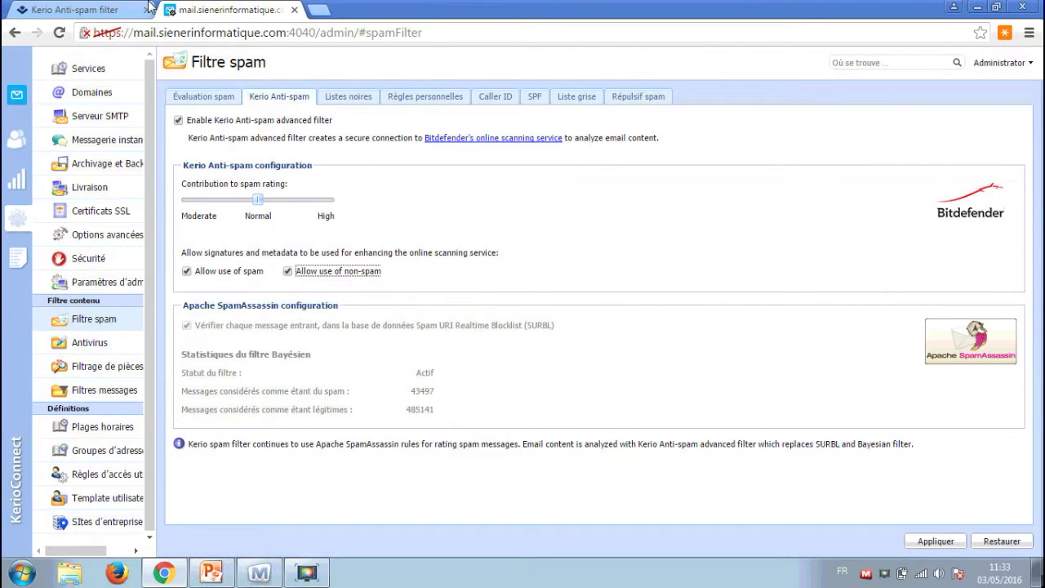
{"action": "left_click", "coordinate": [82, 10]}
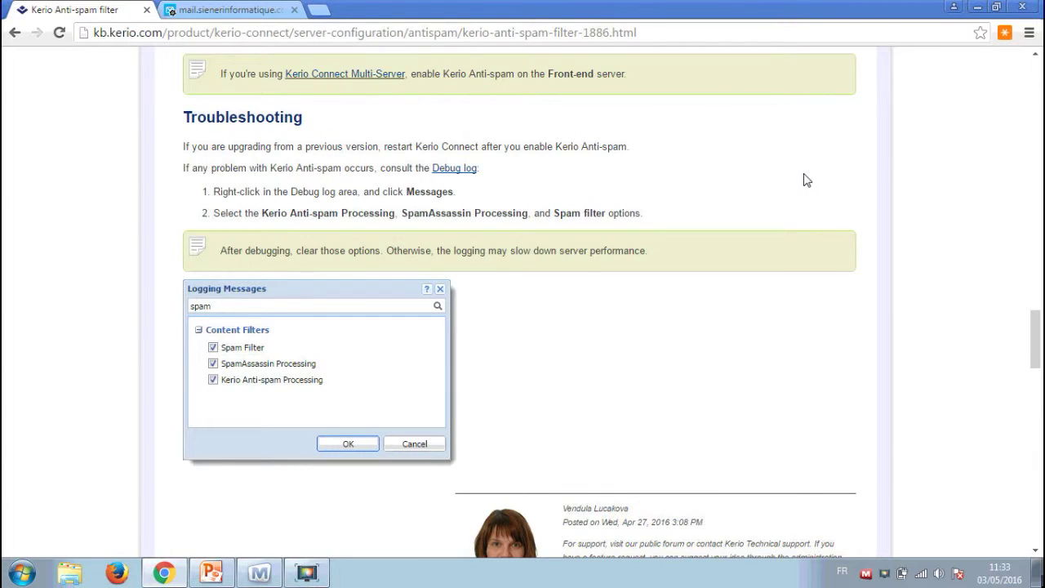
Scroll back up to the Overview at the top of the Kerio Anti-spam filter article.
{"action": "scroll", "coordinate": [819, 182], "scroll_direction": "up", "scroll_amount": 10}
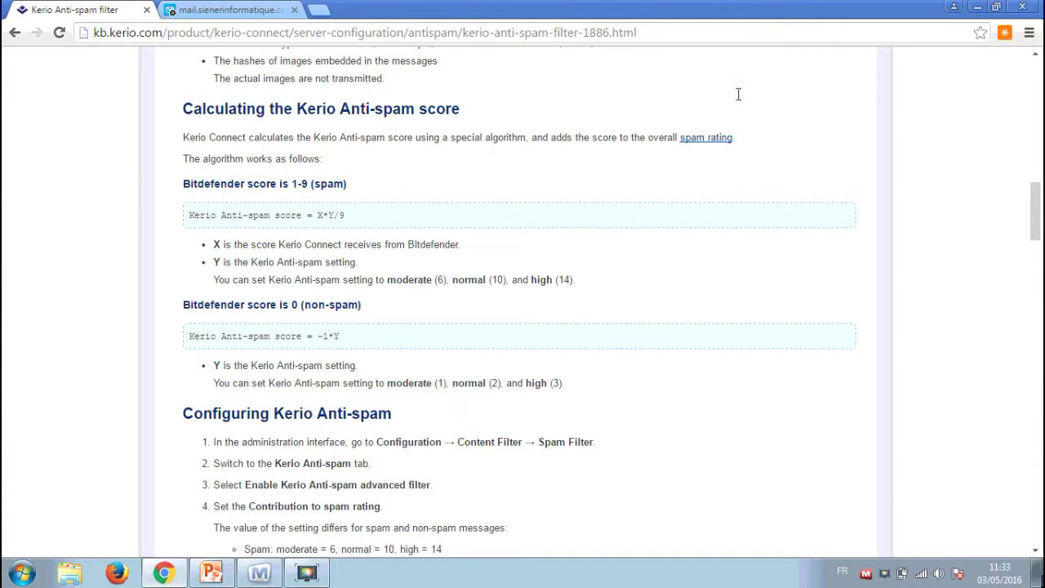
{"action": "scroll", "coordinate": [738, 94], "scroll_direction": "up", "scroll_amount": 10}
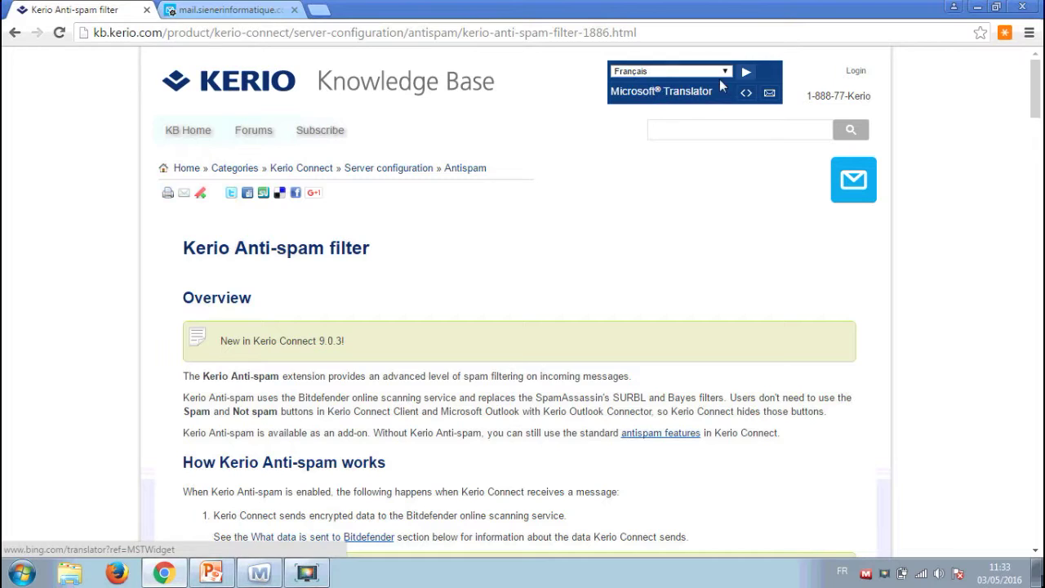
Translate the article into French as 'Filtre anti-spam de Kerio', skim it, then bring up Mikogo.
{"action": "left_click", "coordinate": [746, 74]}
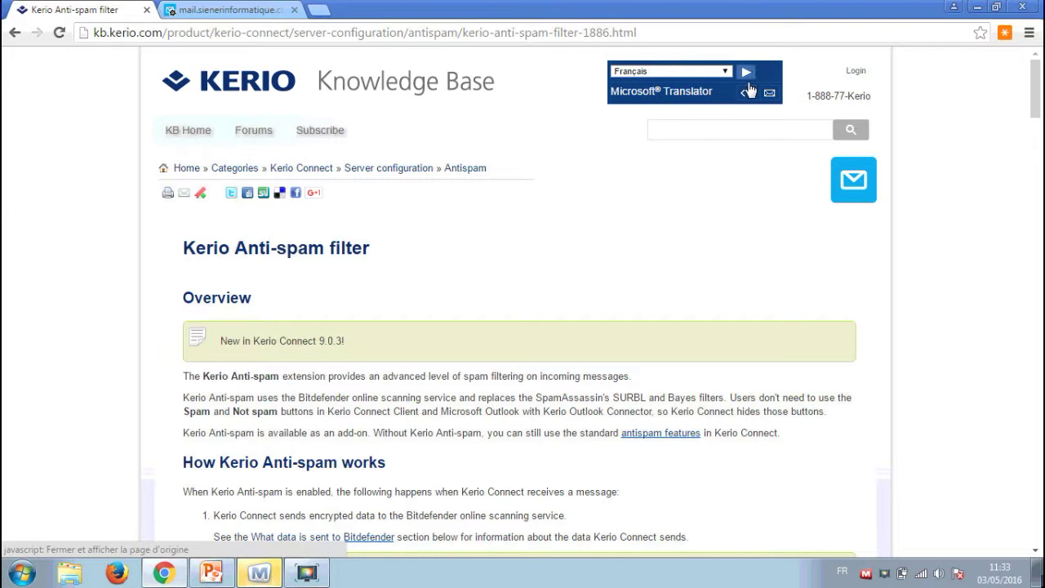
{"action": "left_click", "coordinate": [746, 74]}
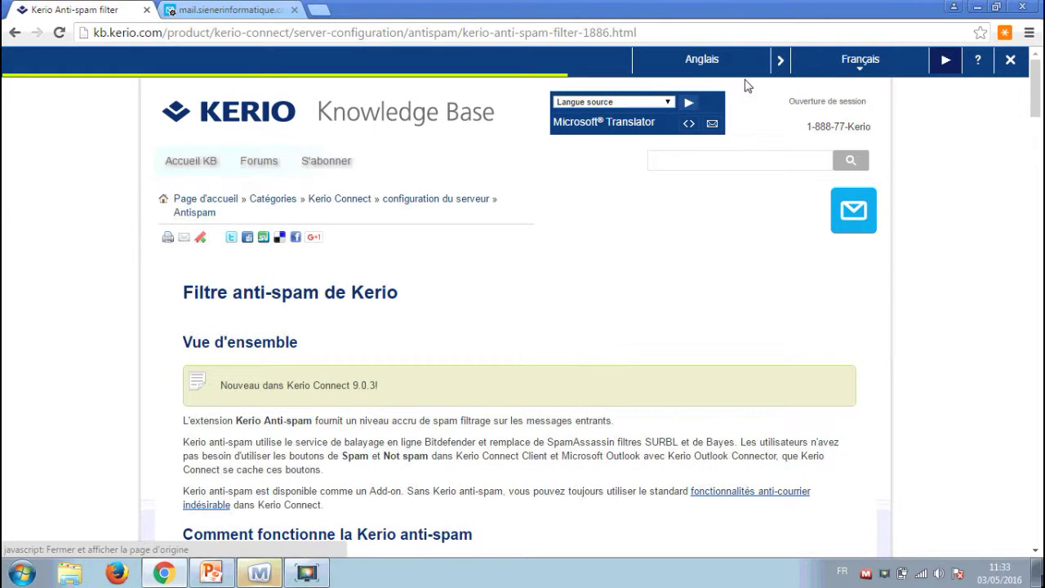
{"action": "scroll", "coordinate": [538, 217], "scroll_direction": "down", "scroll_amount": 1}
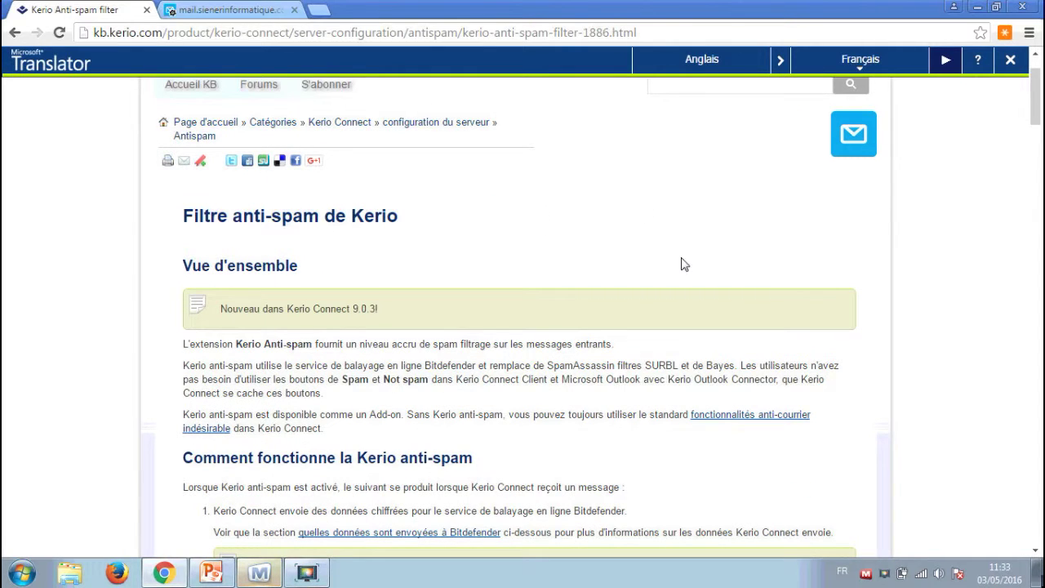
{"action": "scroll", "coordinate": [683, 261], "scroll_direction": "down", "scroll_amount": 2}
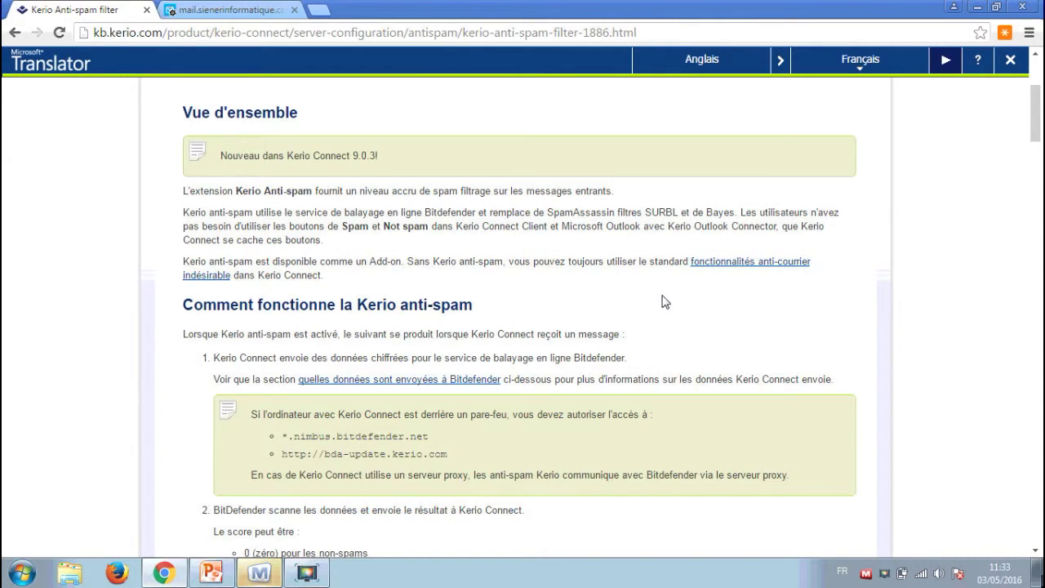
{"action": "scroll", "coordinate": [666, 290], "scroll_direction": "up", "scroll_amount": 1}
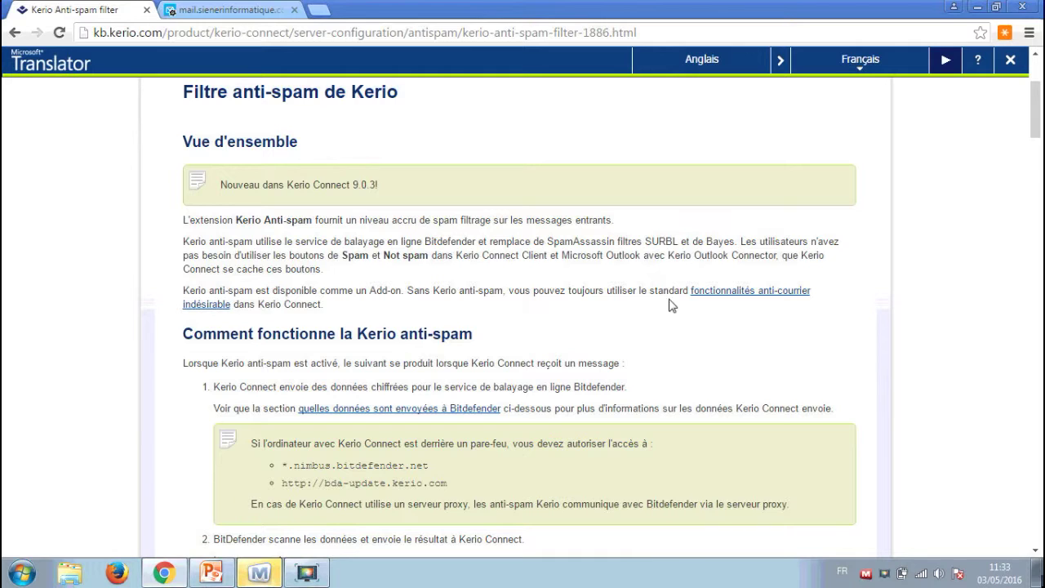
{"action": "scroll", "coordinate": [697, 263], "scroll_direction": "up", "scroll_amount": 3}
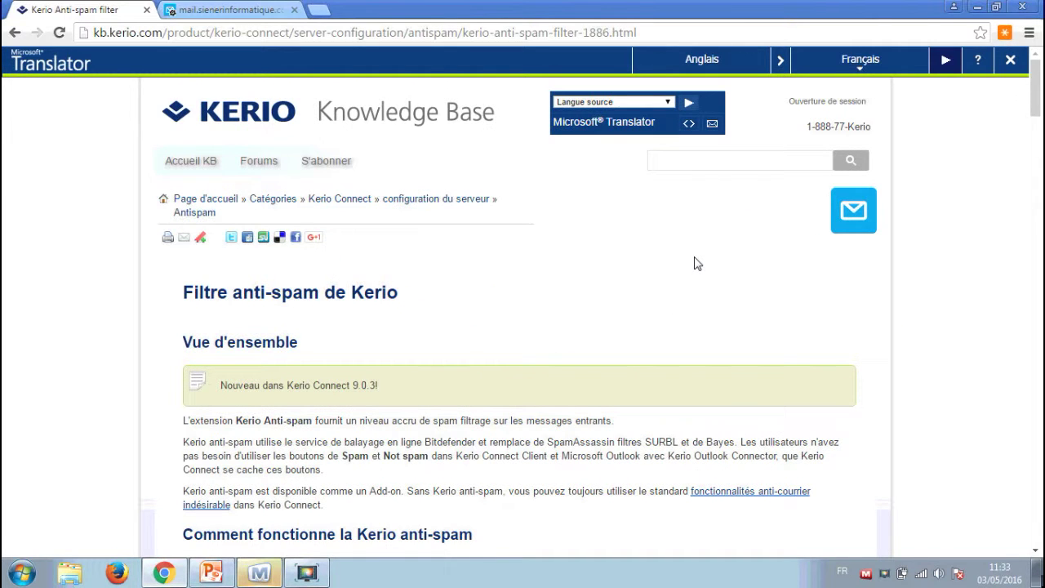
{"action": "scroll", "coordinate": [696, 262], "scroll_direction": "down", "scroll_amount": 5}
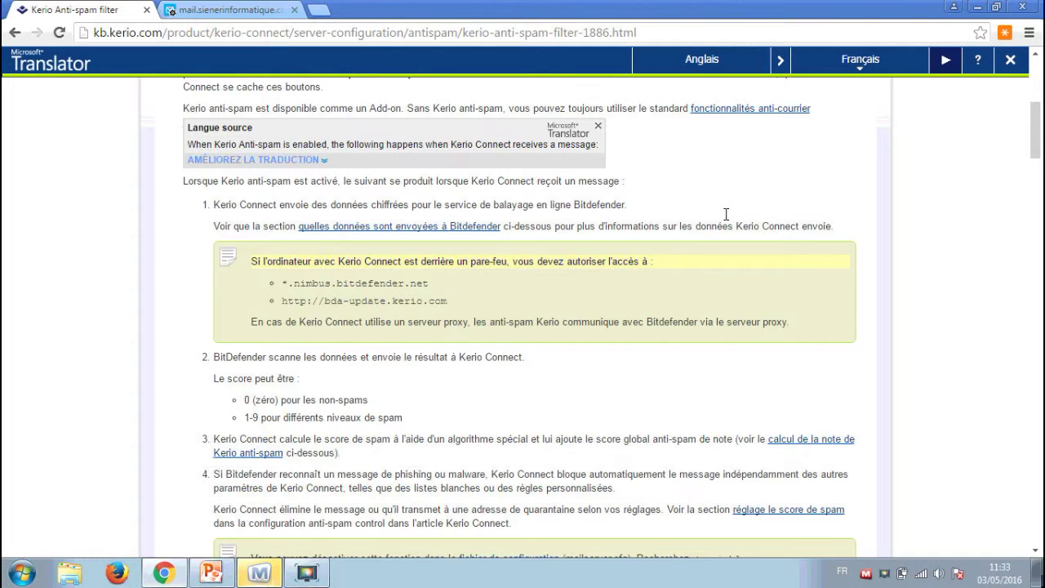
{"action": "scroll", "coordinate": [728, 219], "scroll_direction": "up", "scroll_amount": 1}
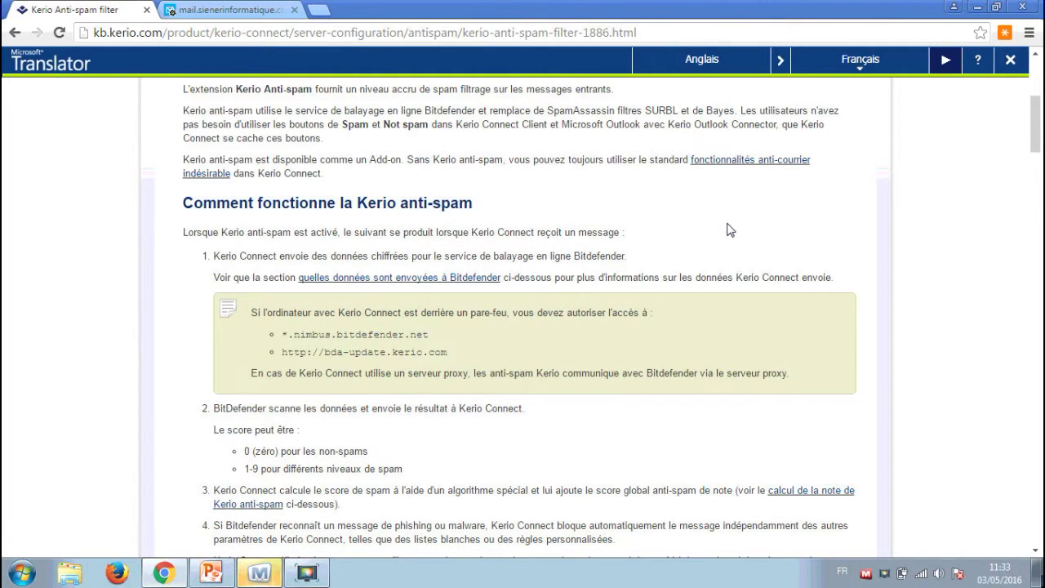
{"action": "scroll", "coordinate": [730, 227], "scroll_direction": "up", "scroll_amount": 5}
{"action": "scroll", "coordinate": [432, 554], "scroll_direction": "down", "scroll_amount": 1}
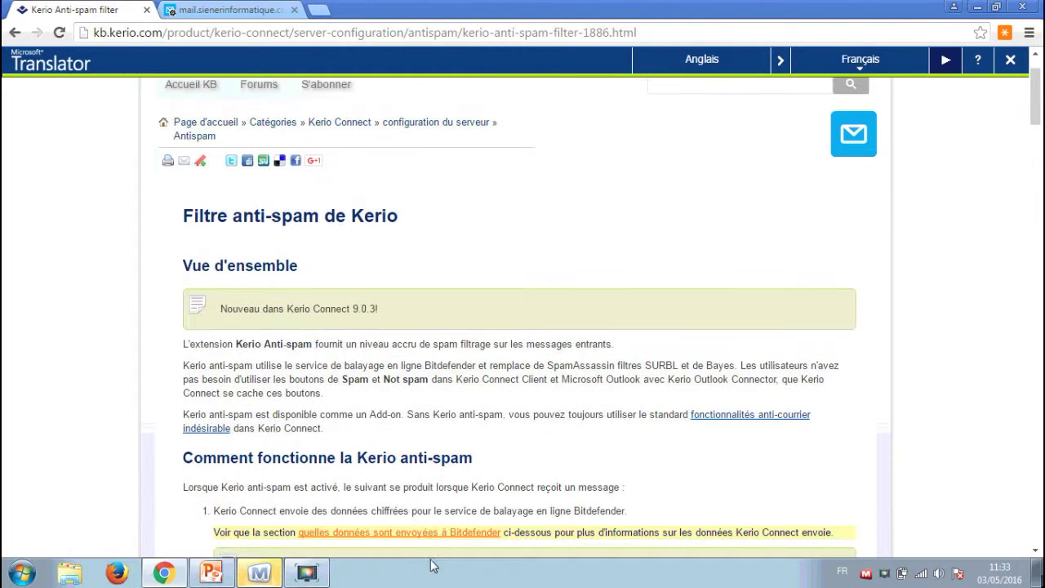
{"action": "left_click", "coordinate": [276, 573]}
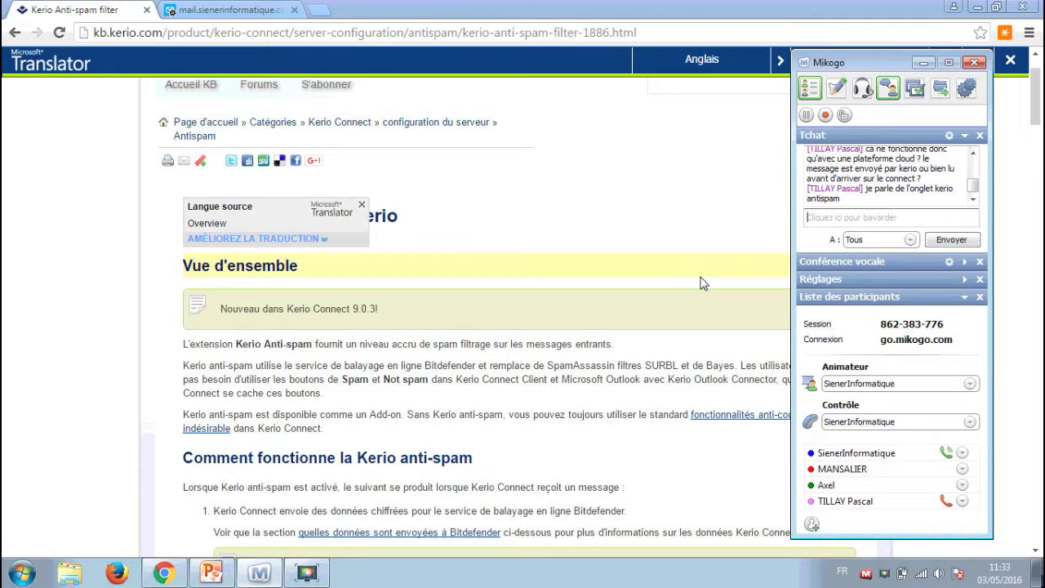
Return to the mail.sienerinformatique.com tab and show the Kerio Anti-spam settings.
{"action": "left_click", "coordinate": [269, 9]}
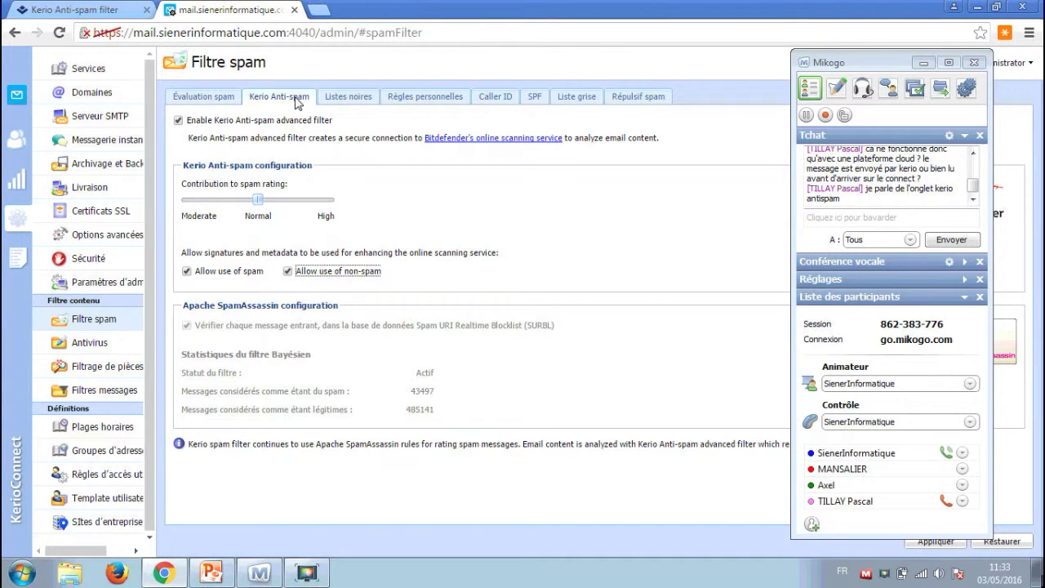
{"action": "left_click", "coordinate": [298, 100]}
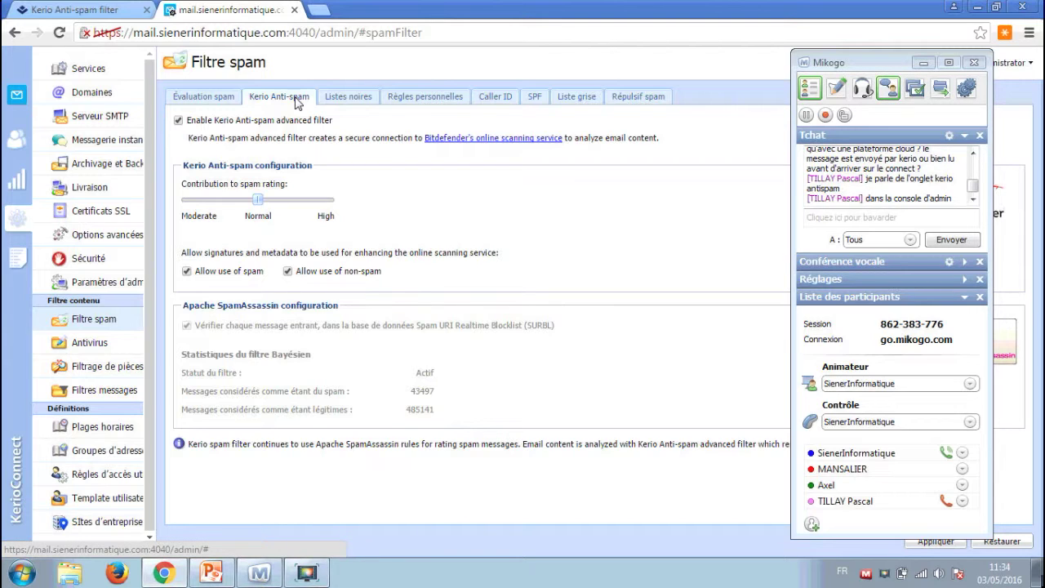